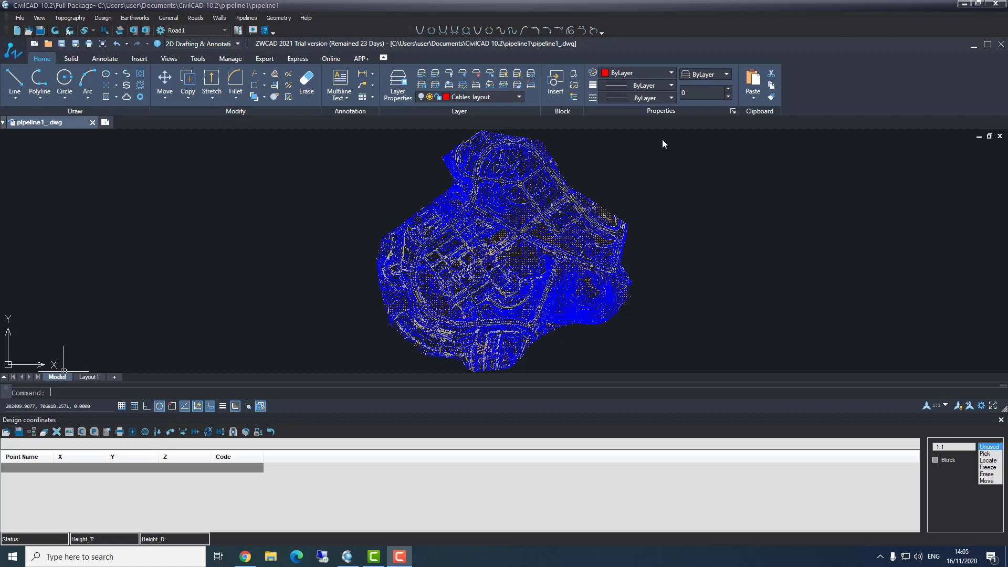
Step: Open the pipelines list and keep Mm as the diameter unit for Water Supply
left_click(246, 19)
left_click(252, 34)
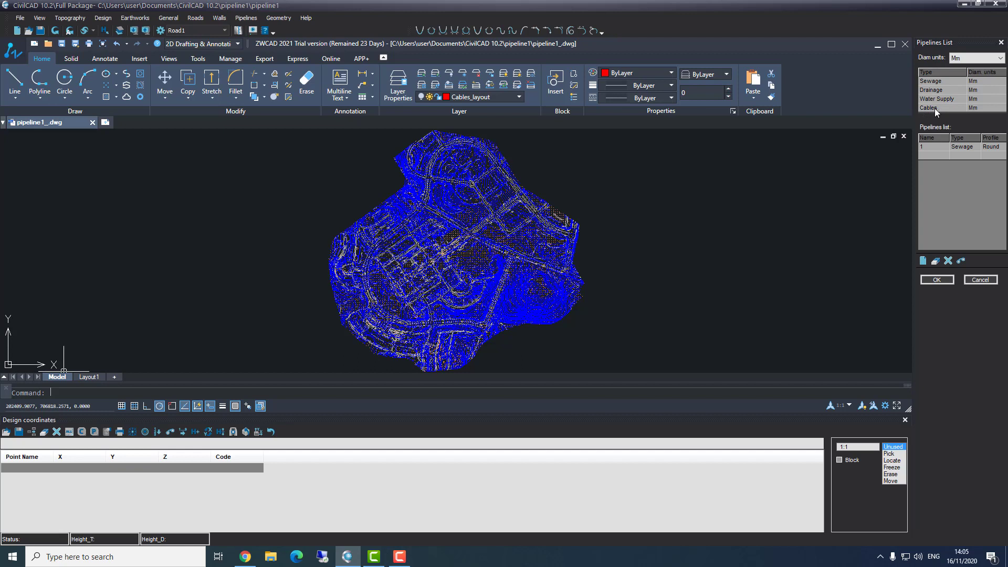
left_click(986, 98)
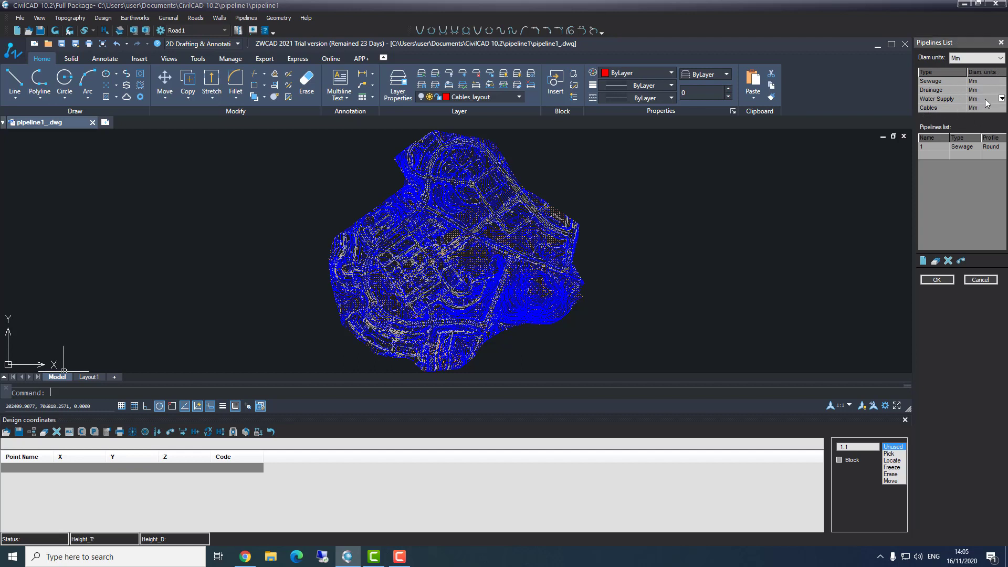
left_click(1001, 98)
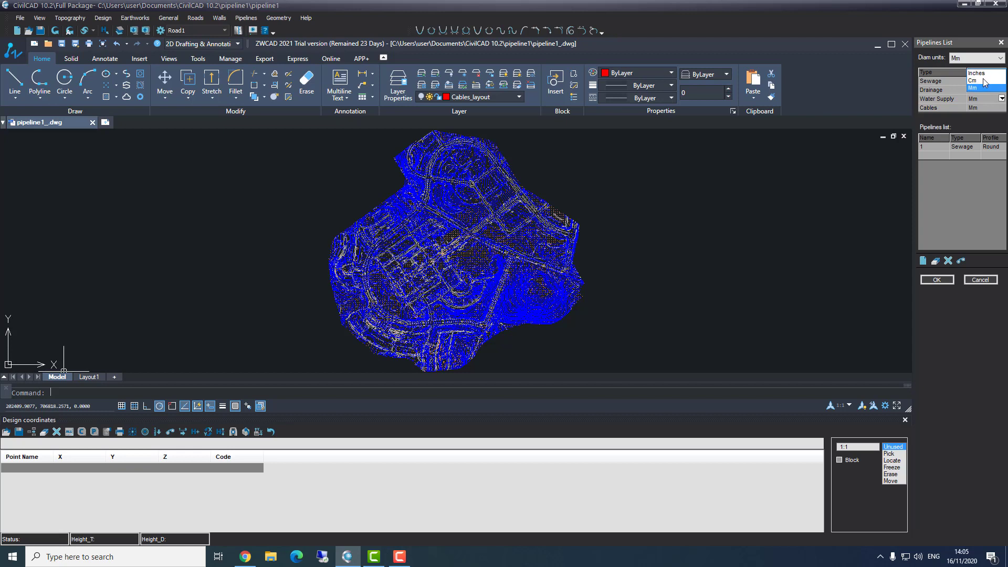
left_click(984, 91)
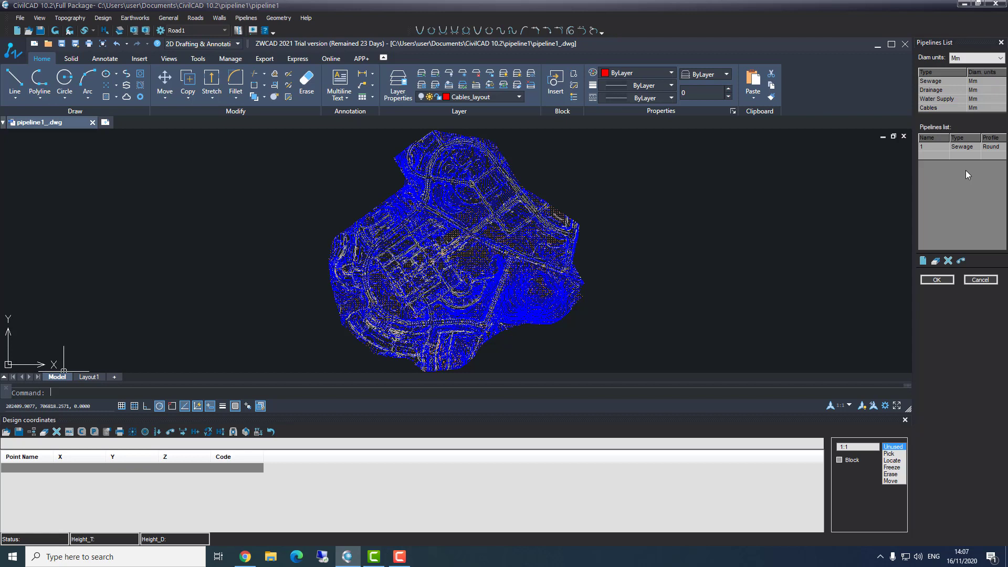
Step: Add a pipeline named 2 of type Water Supply to the pipelines list
left_click(932, 153)
type("2")
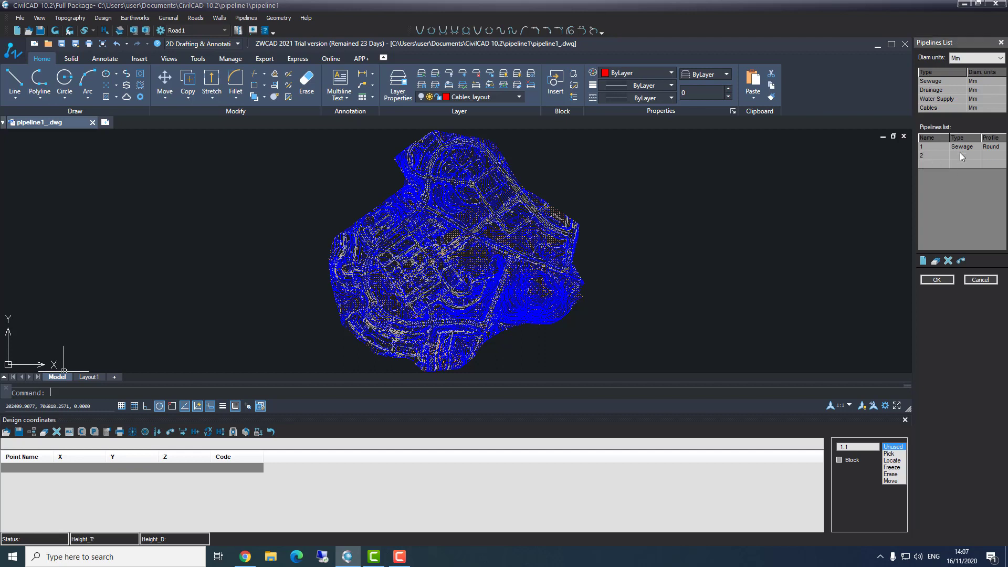
left_click(975, 155)
left_click(971, 172)
Step: Add a pipeline named 3 of type Drainage, choose its profile, and accept the pipelines list
left_click(940, 166)
type("3")
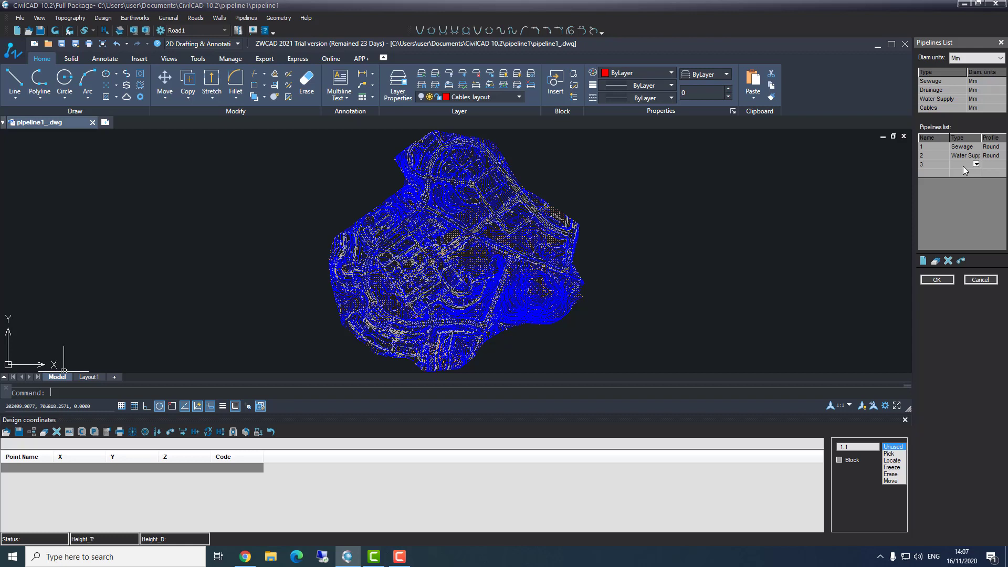
left_click(975, 166)
left_click(962, 187)
left_click(992, 166)
left_click(1002, 164)
left_click(989, 180)
left_click(937, 280)
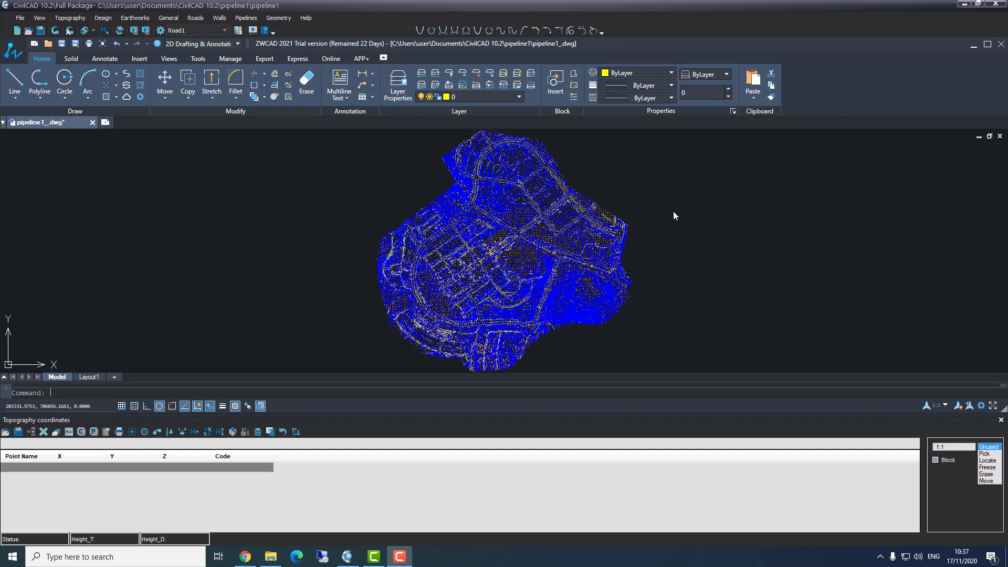
Step: Open the pipeline layout settings for sewage pipeline 1
left_click(248, 19)
left_click(257, 40)
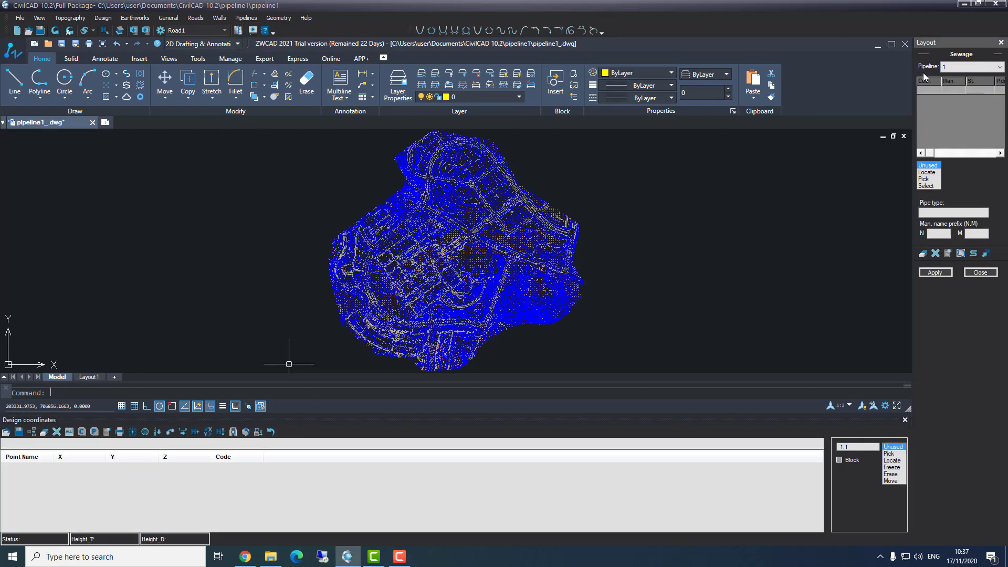
left_click(944, 69)
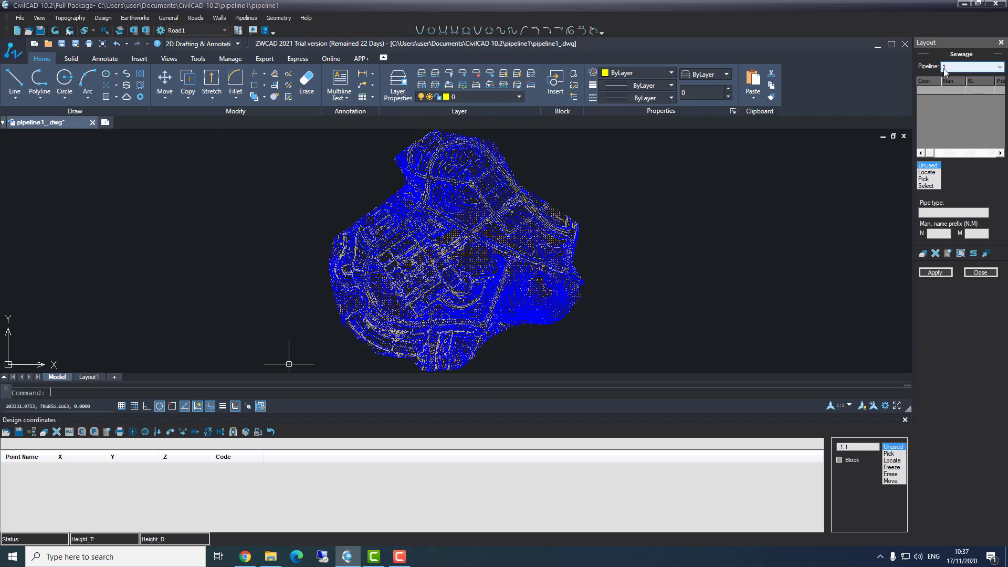
left_click(949, 66)
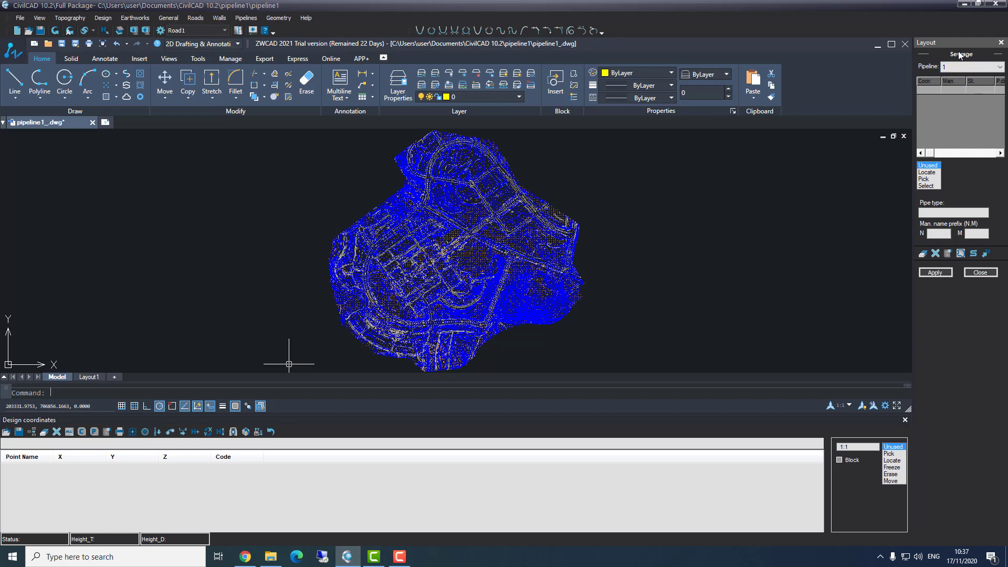
Step: View the layout settings of water supply pipeline 2 and drainage pipeline 3, and return to sewage pipeline 1
left_click(1000, 68)
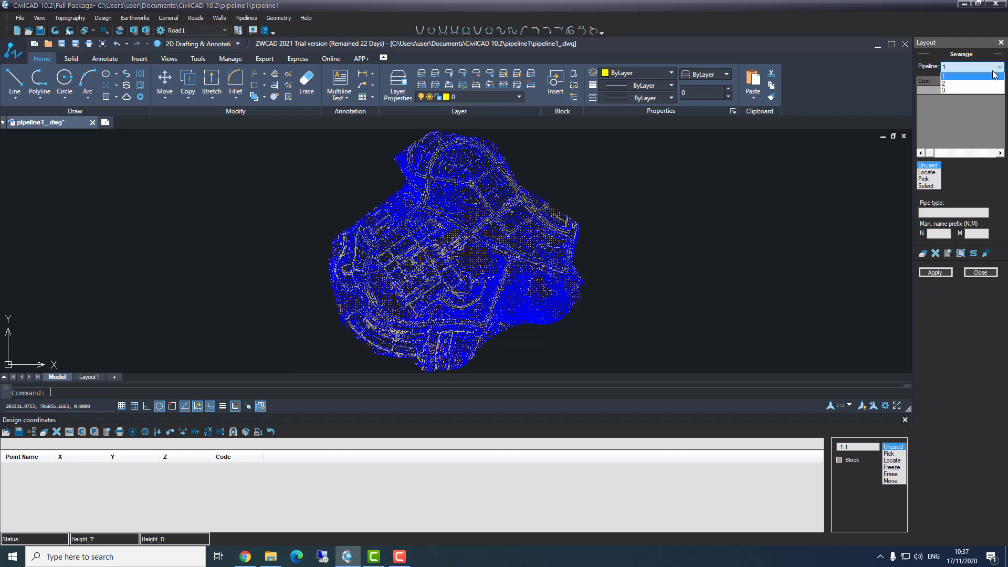
left_click(971, 84)
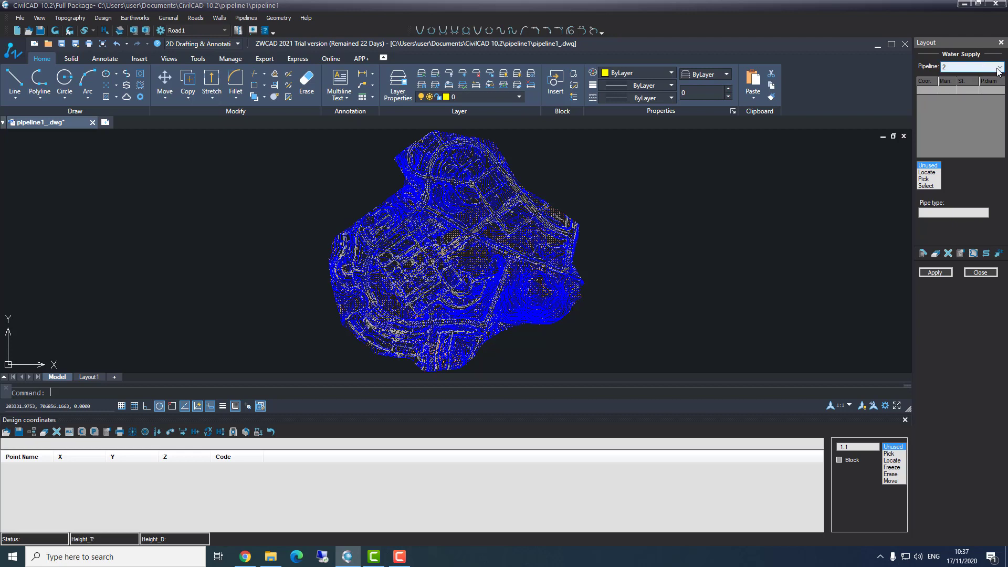
left_click(999, 68)
left_click(979, 90)
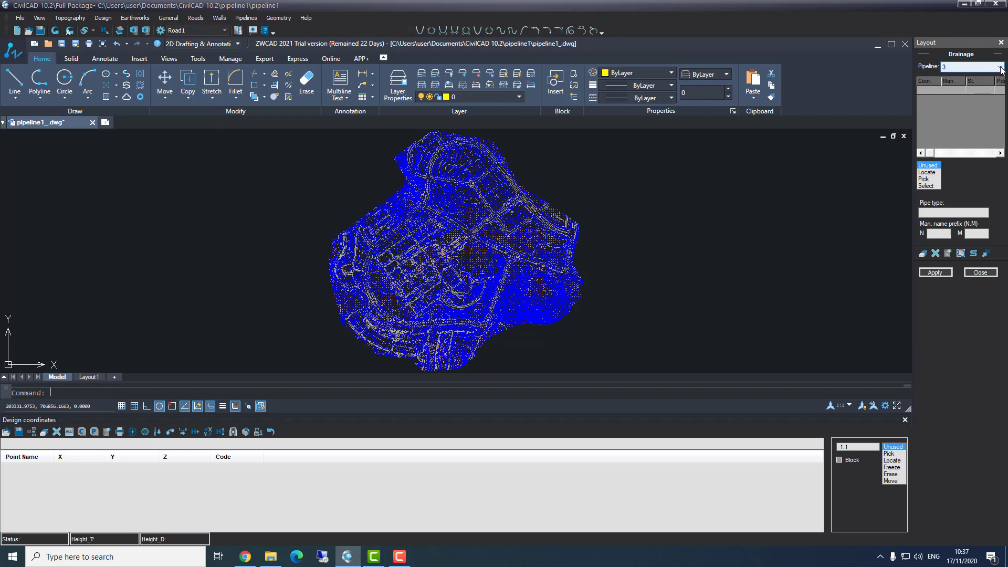
left_click(1000, 69)
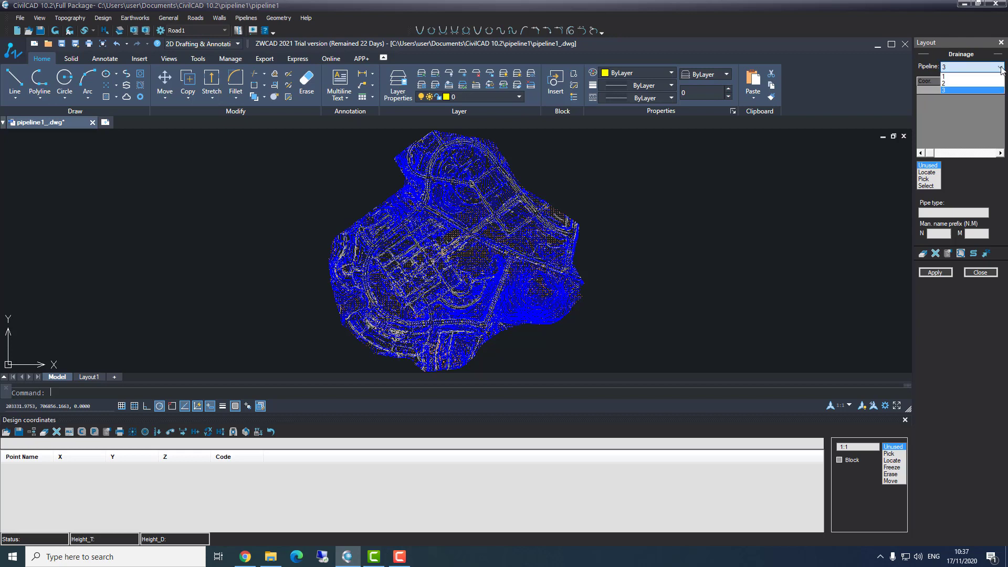
left_click(964, 77)
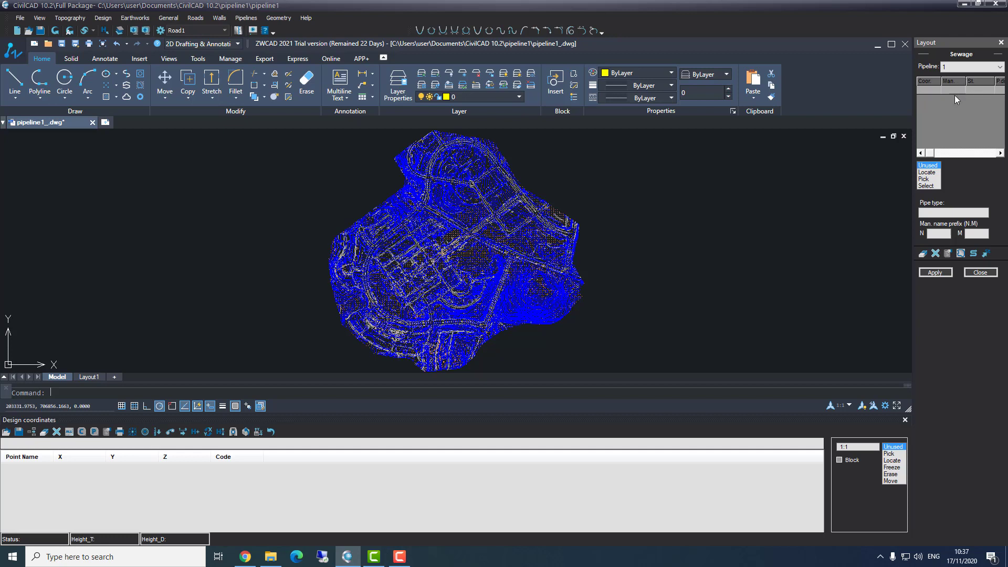
Step: Pick the first two points of sewage pipeline 1 on the road, at about (204141, 707265) and (204206, 707308)
left_click(925, 180)
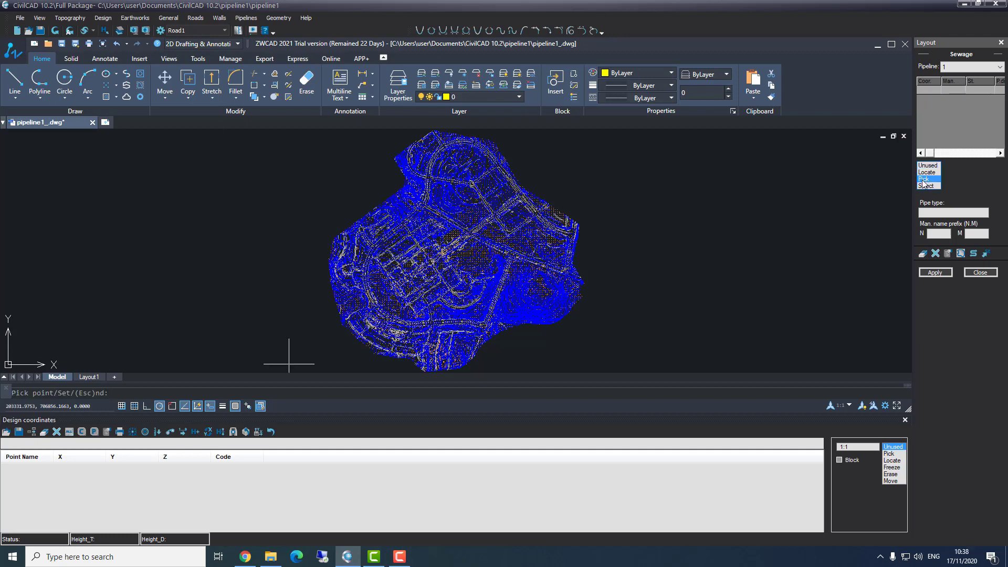
scroll(434, 289, "up", 4)
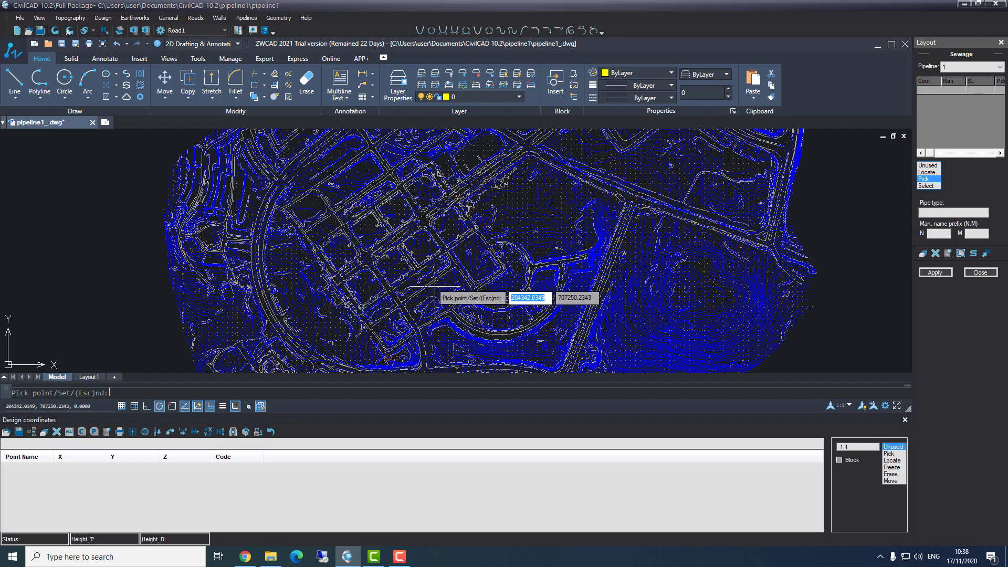
scroll(435, 289, "up", 2)
scroll(310, 238, "up", 2)
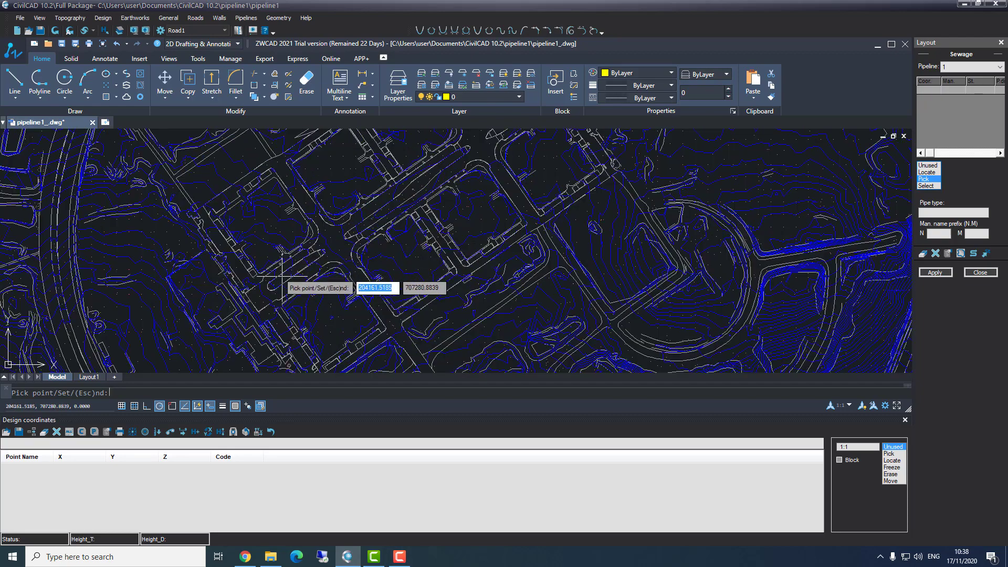
left_click(256, 297)
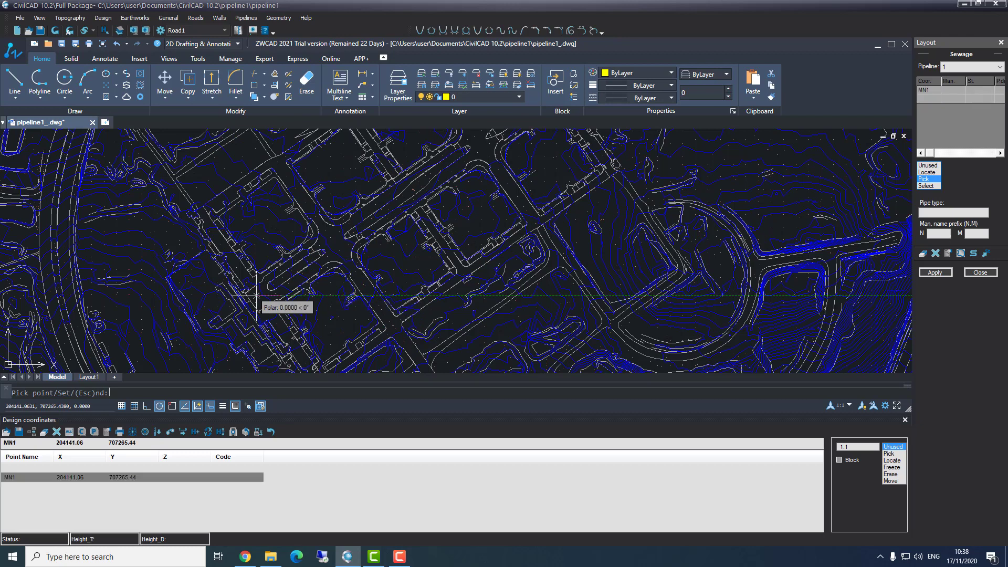
left_click(338, 243)
Step: Continue the sewage line northeast with points at about (204261, 707345), (204317, 707386) and (204384, 707433), and finish picking
middle_click_drag(428, 192, 373, 272)
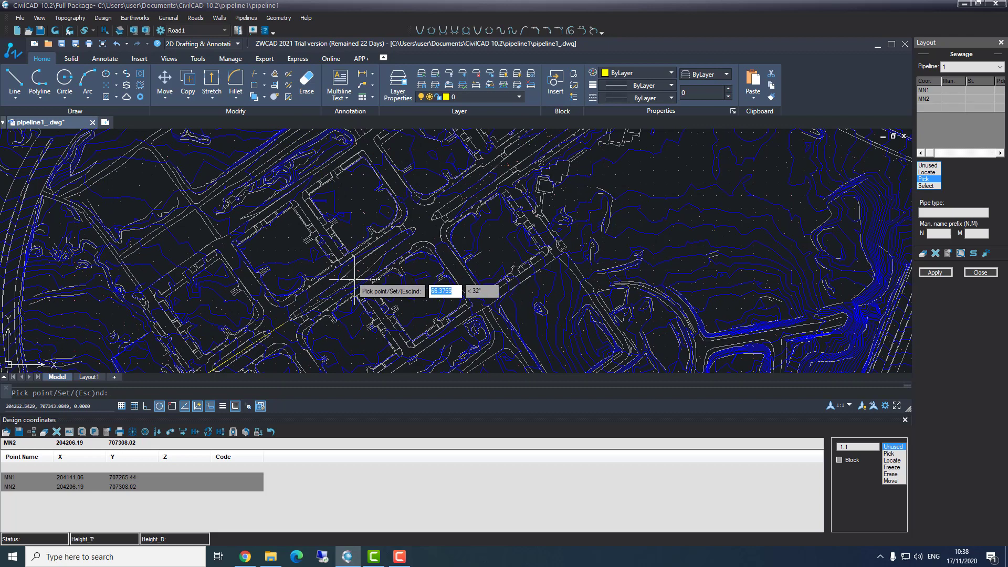
scroll(348, 270, "up", 3)
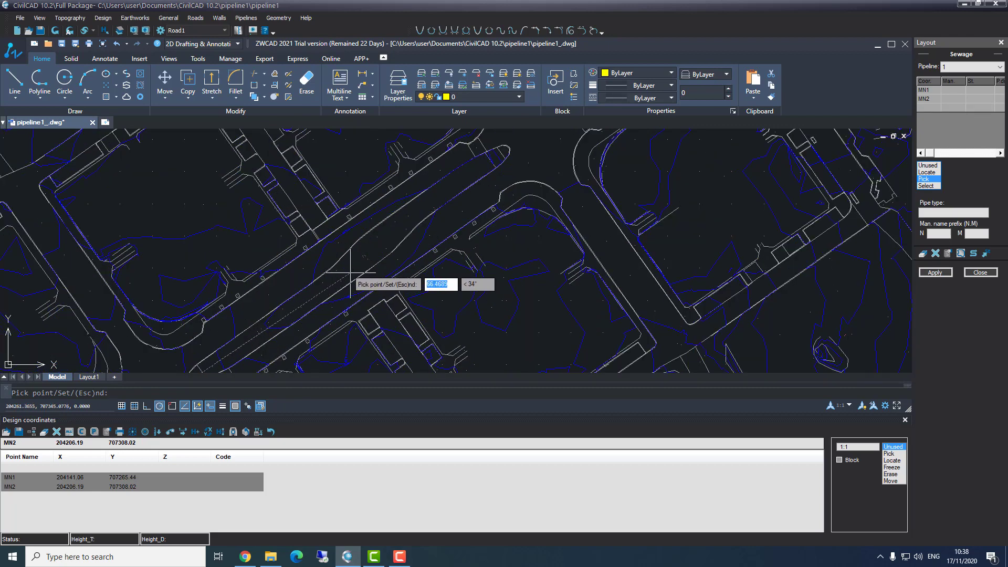
left_click(349, 271)
middle_click_drag(427, 201, 328, 303)
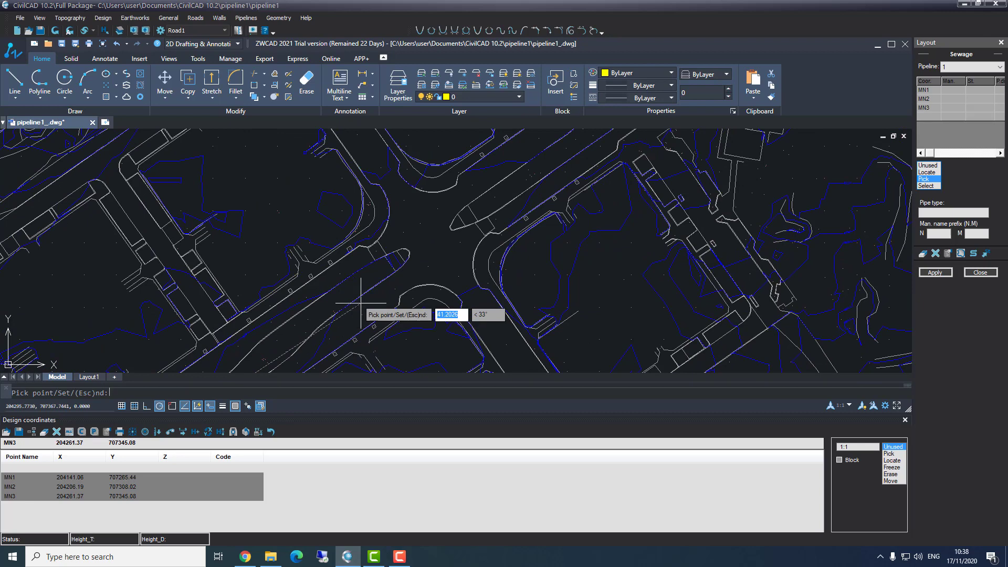
left_click(429, 244)
mouse_move(430, 224)
middle_mouse_down()
mouse_move(423, 273)
mouse_move(284, 377)
middle_mouse_up()
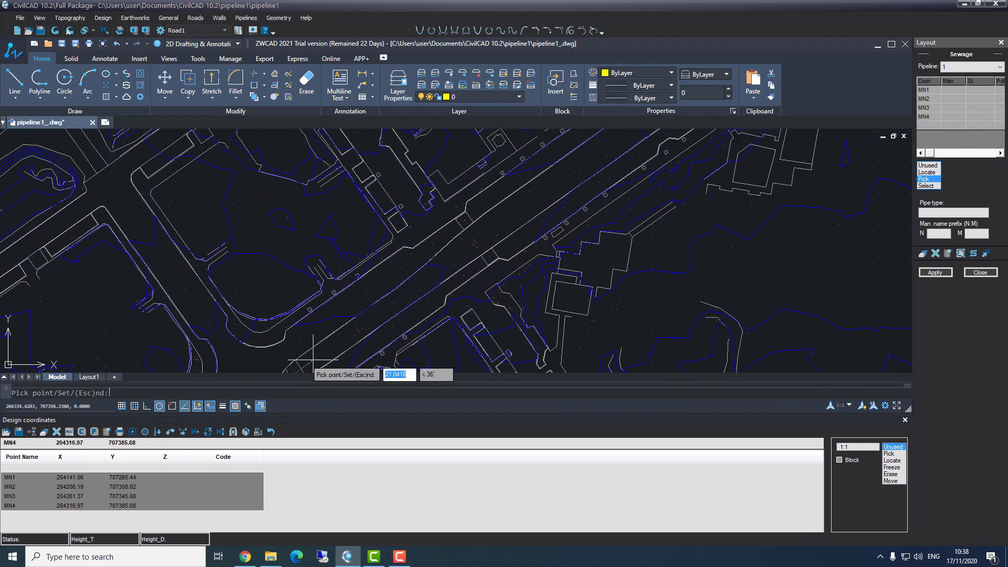
left_click(473, 246)
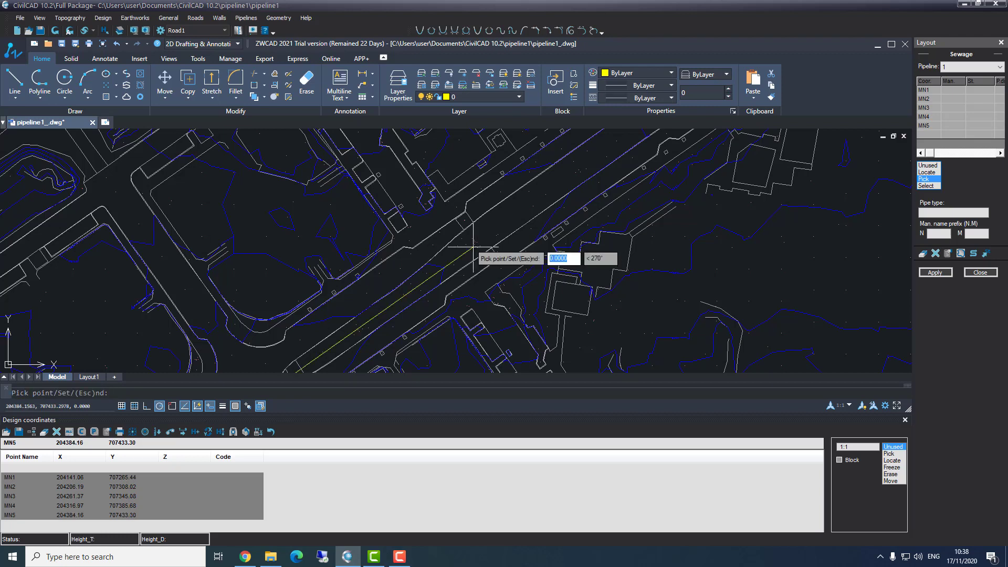
key("Escape")
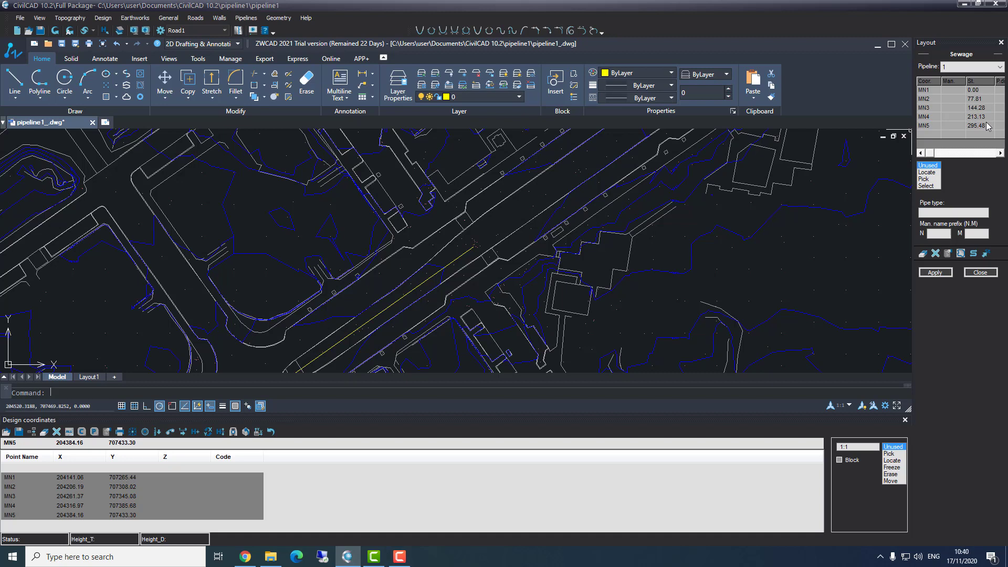
Step: Apply the sewage layout to the drawing and inspect the drawn pipeline, its layer and its manhole labels
left_click(936, 273)
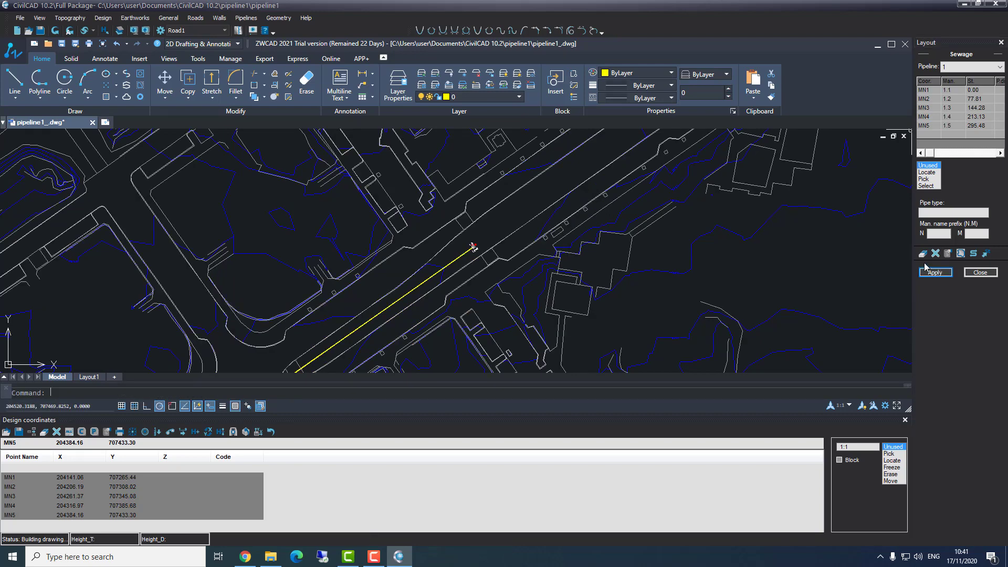
scroll(386, 328, "up", 1)
scroll(420, 307, "up", 1)
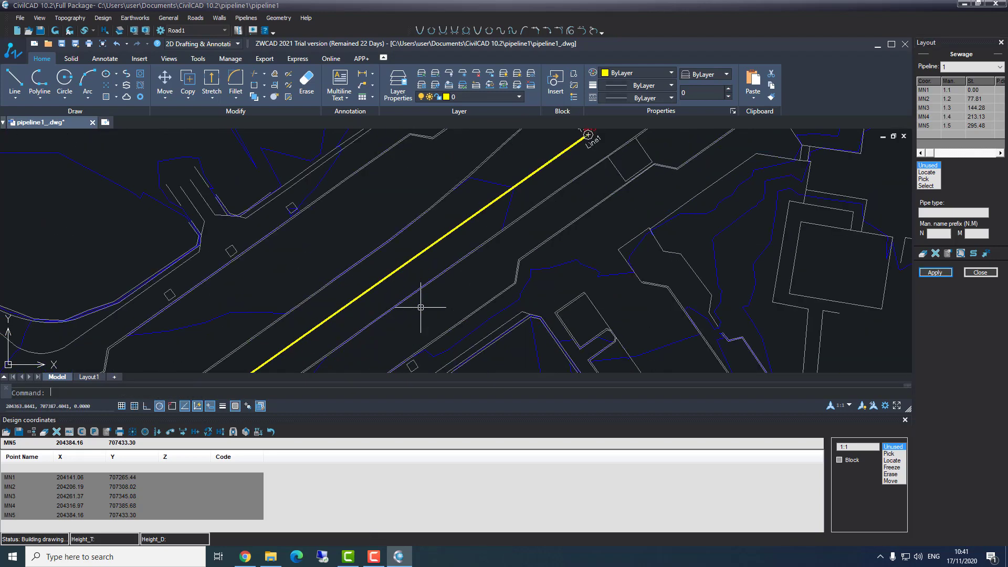
left_click(407, 266)
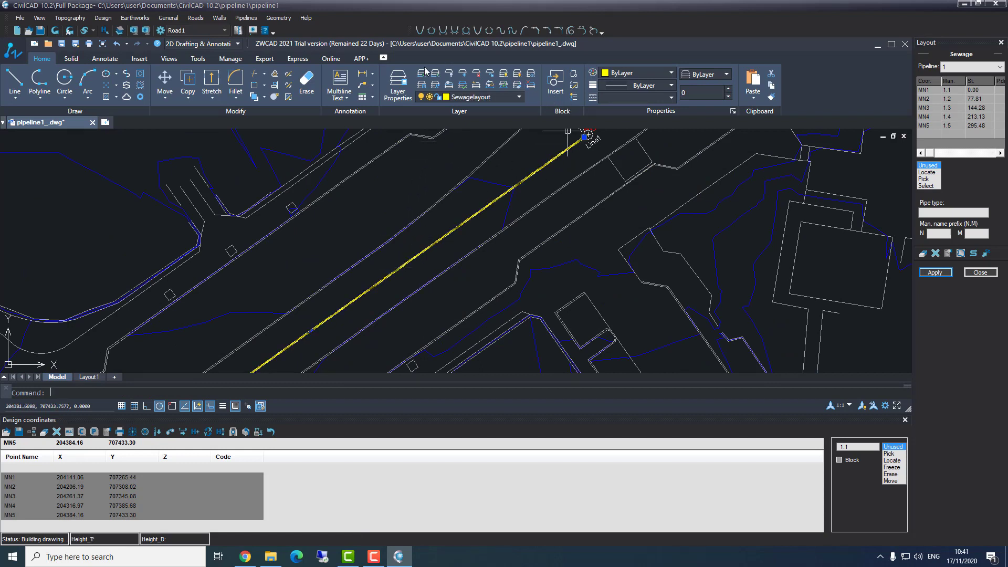
mouse_move(416, 258)
middle_mouse_down()
mouse_move(446, 216)
mouse_move(289, 360)
middle_mouse_up()
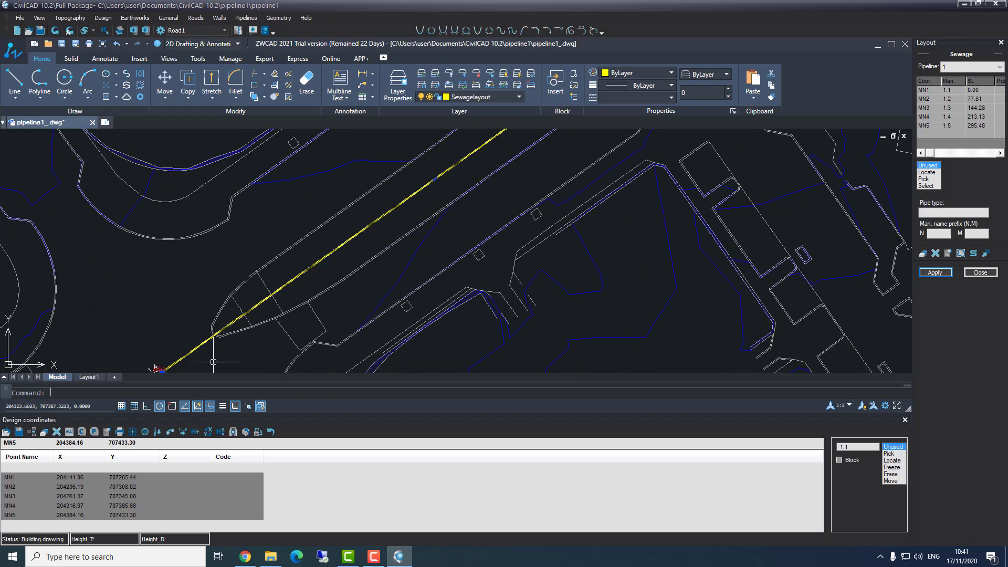
middle_click_drag(210, 356, 292, 275)
scroll(297, 297, "up", 2)
scroll(368, 304, "up", 1)
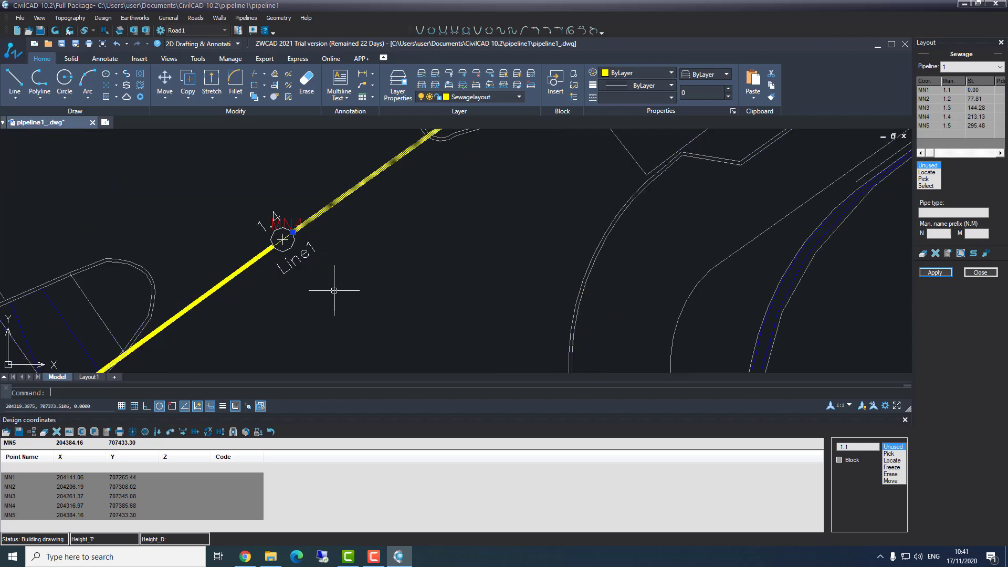
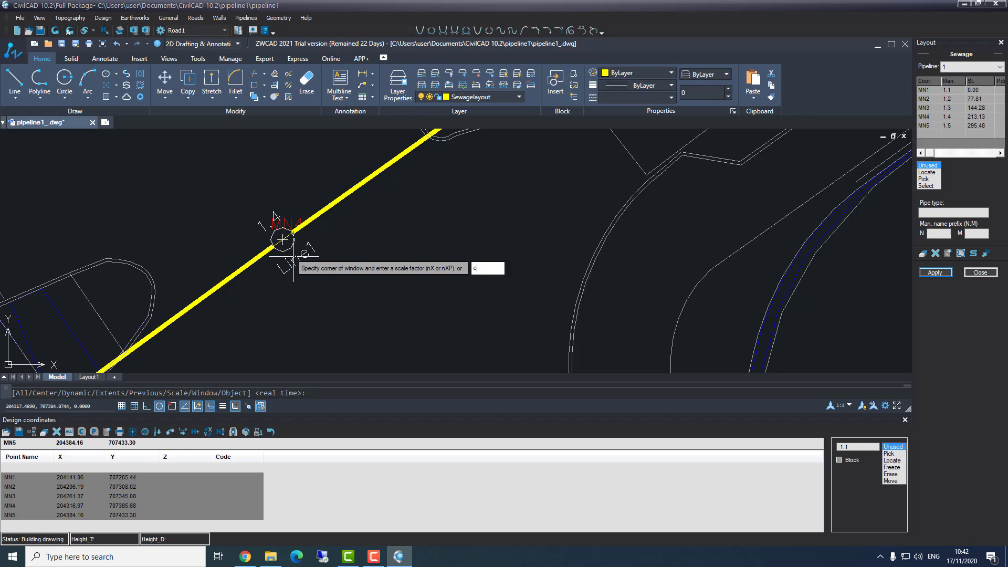
Step: Start a polyline with the whole site plan in view and switch the layout to water supply pipeline 2
key("Return")
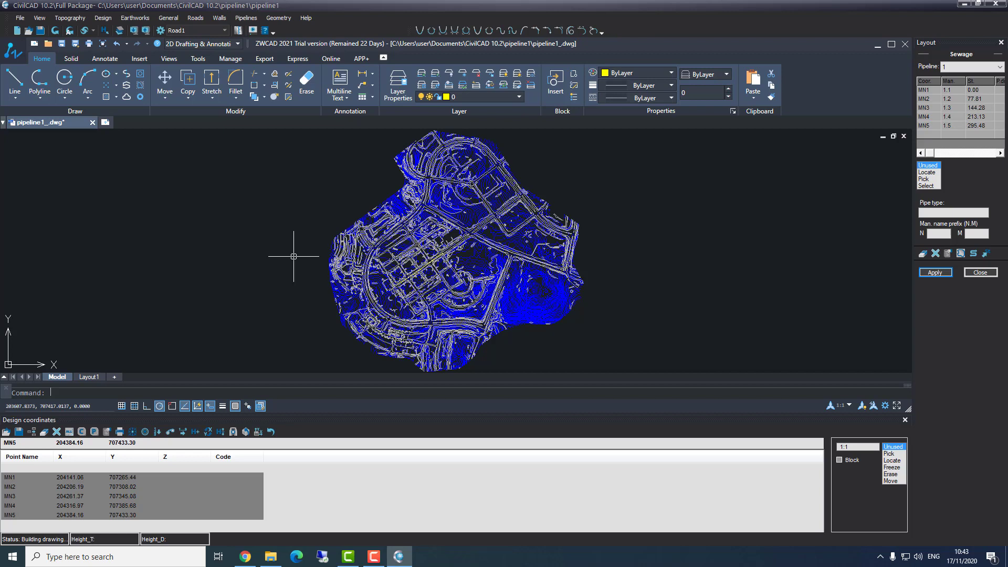
left_click(36, 83)
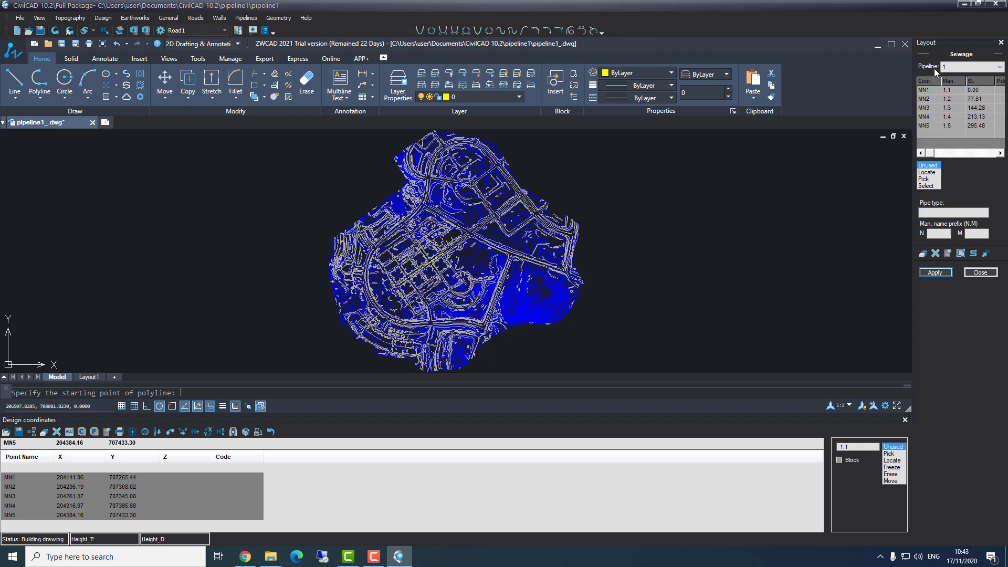
left_click(997, 68)
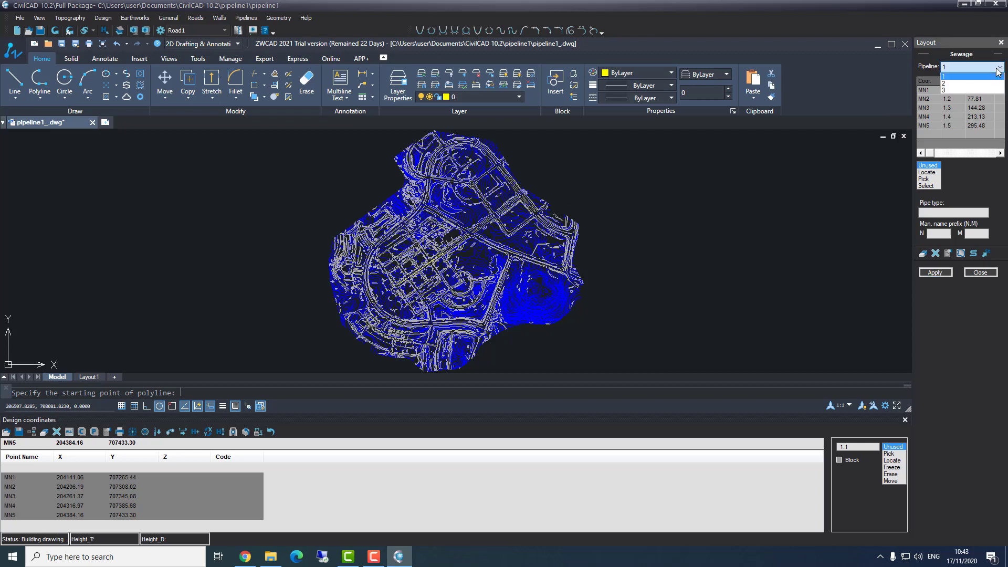
left_click(953, 85)
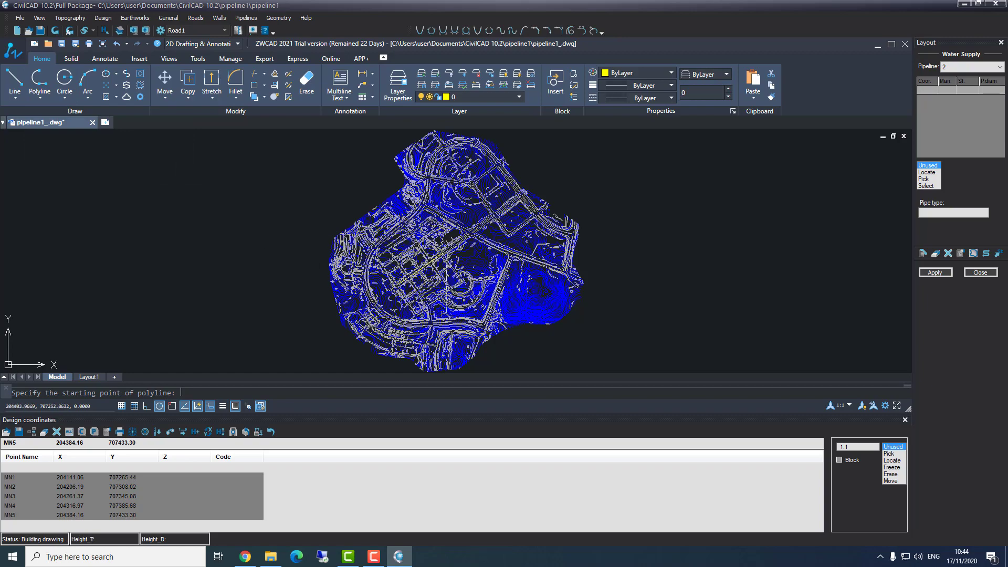
Step: Draw the polyline's first points along the sewage line at about (204139, 707270), (204176, 707297) and (204206, 707297)
scroll(447, 288, "up", 3)
scroll(357, 246, "up", 4)
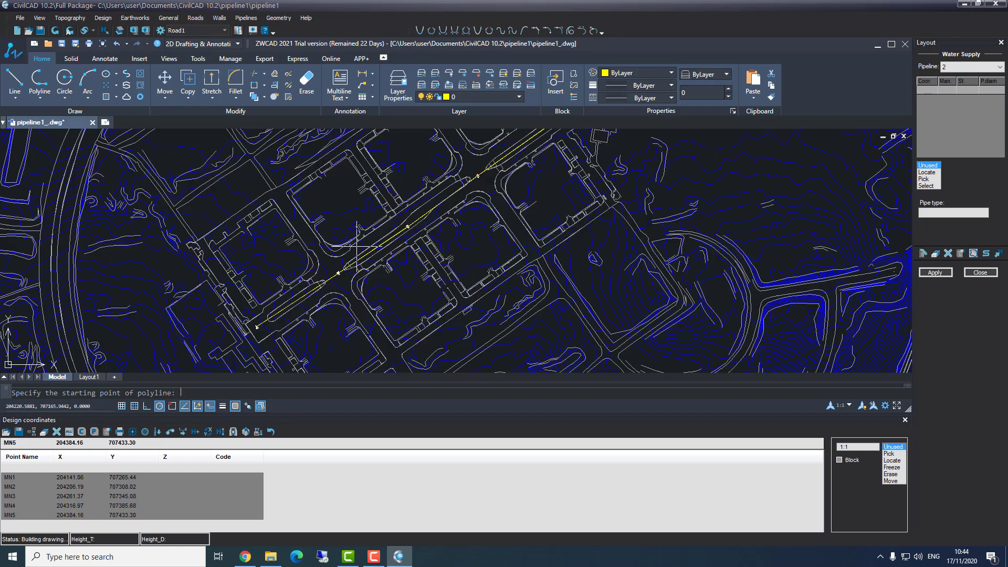
scroll(290, 300, "up", 2)
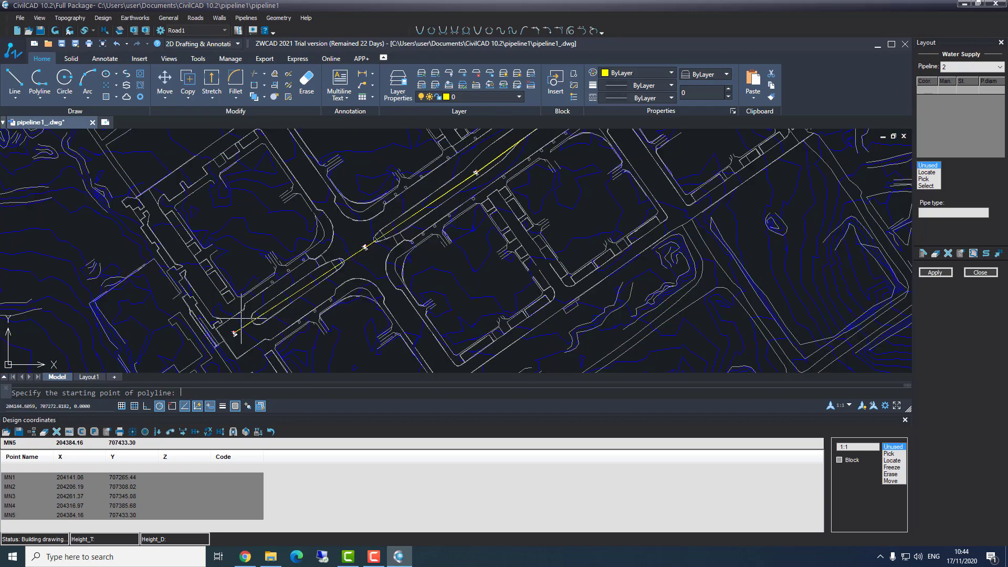
scroll(241, 318, "up", 2)
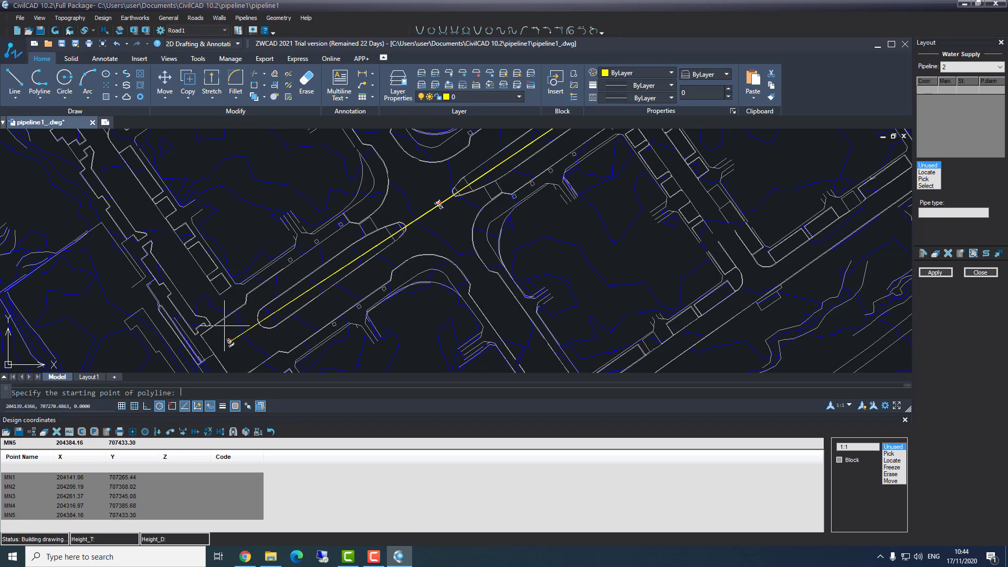
left_click(224, 326)
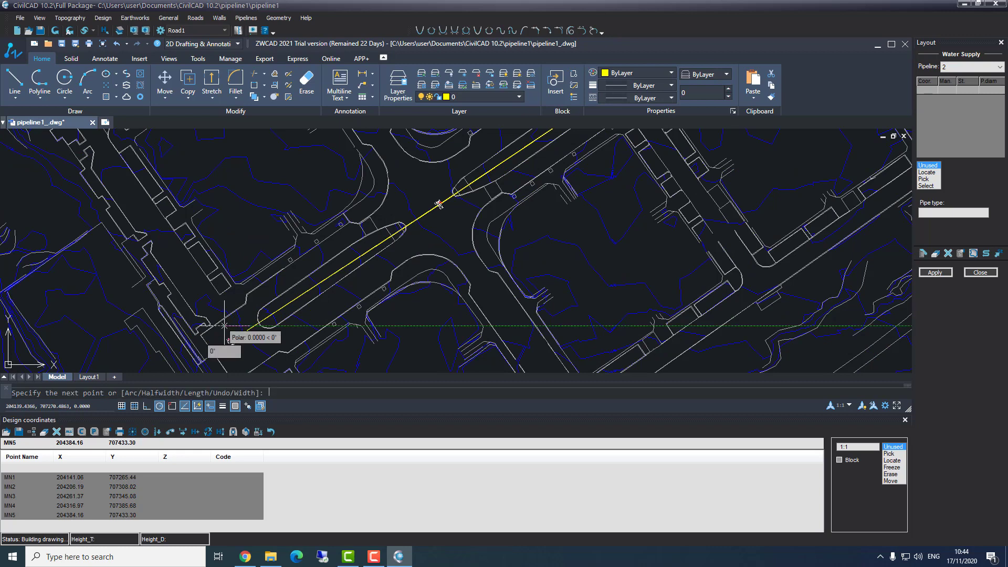
left_click(343, 241)
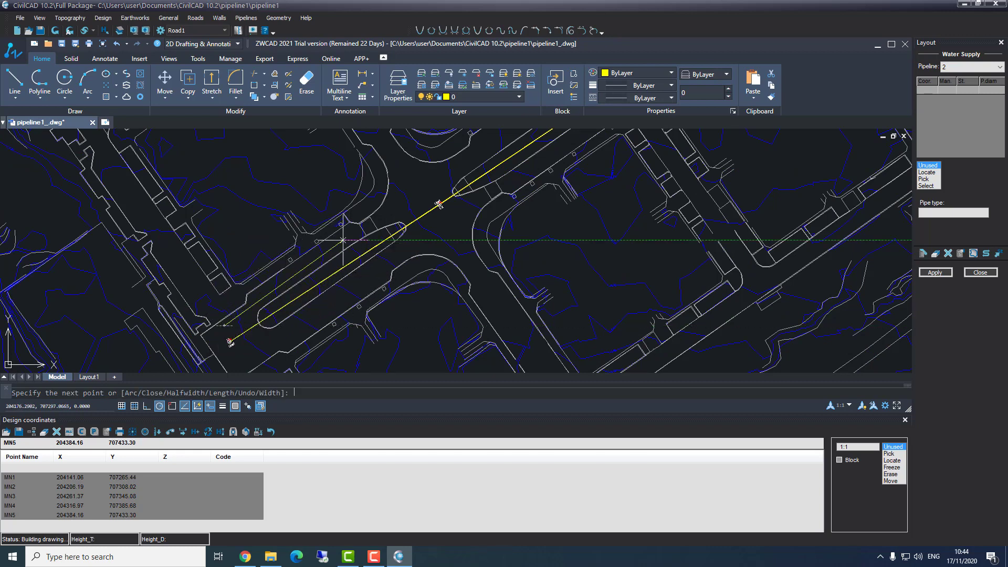
left_click(438, 240)
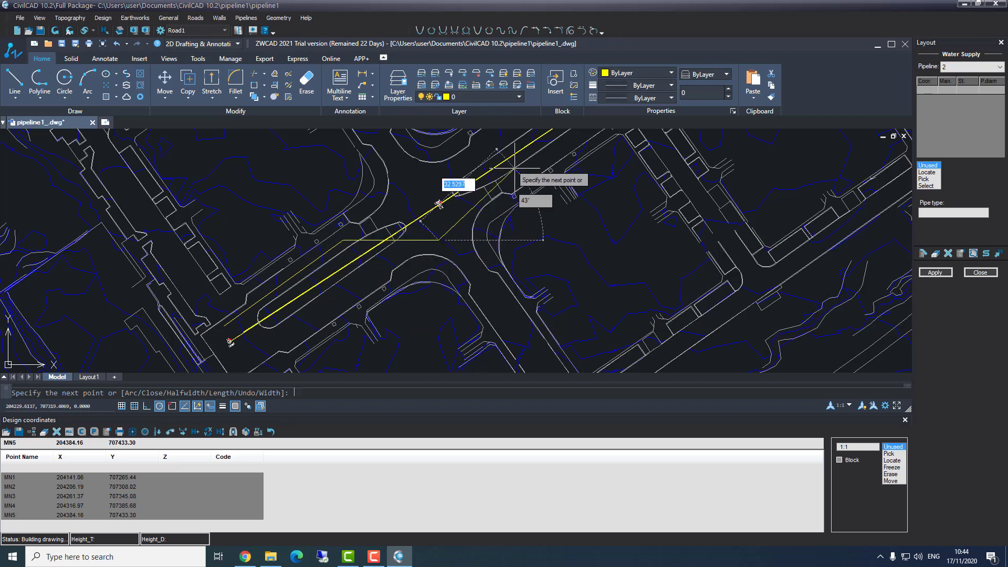
Step: Continue the polyline northeast through about (204248, 707328), (204288, 707356), (204323, 707382) and (204354, 707405), and finish it
scroll(299, 337, "down", 1)
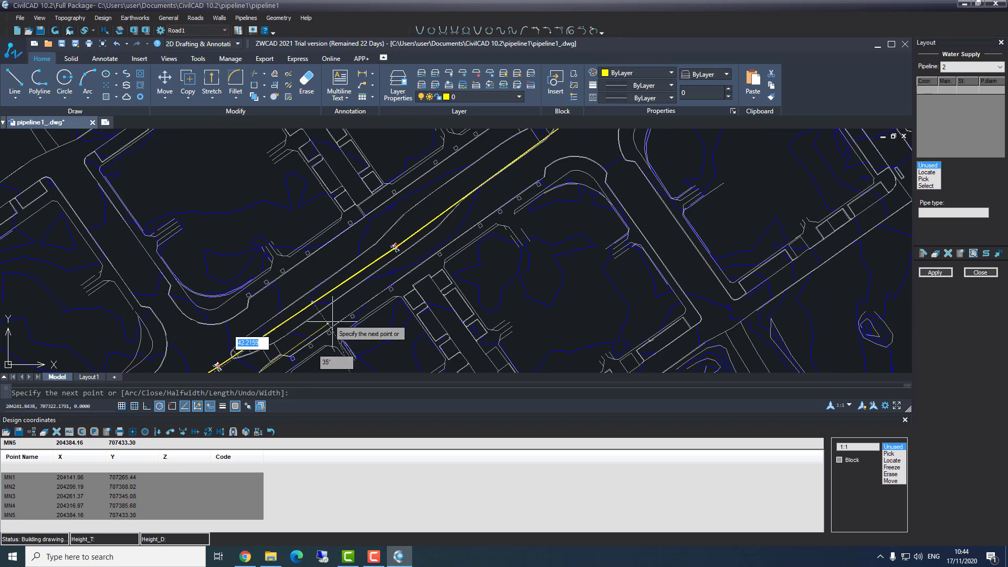
left_click(351, 303)
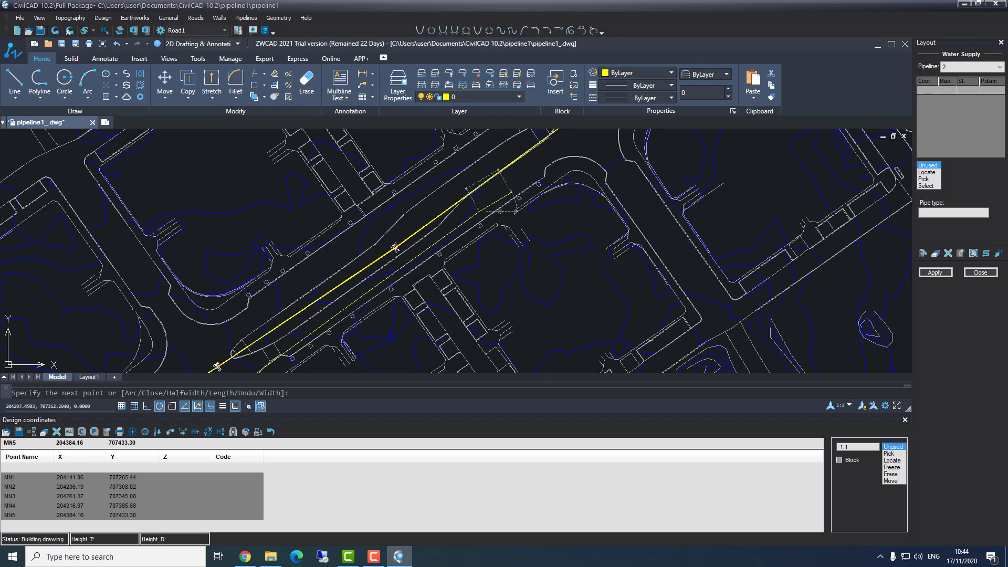
mouse_move(483, 221)
middle_mouse_down()
mouse_move(446, 296)
mouse_move(424, 315)
middle_mouse_up()
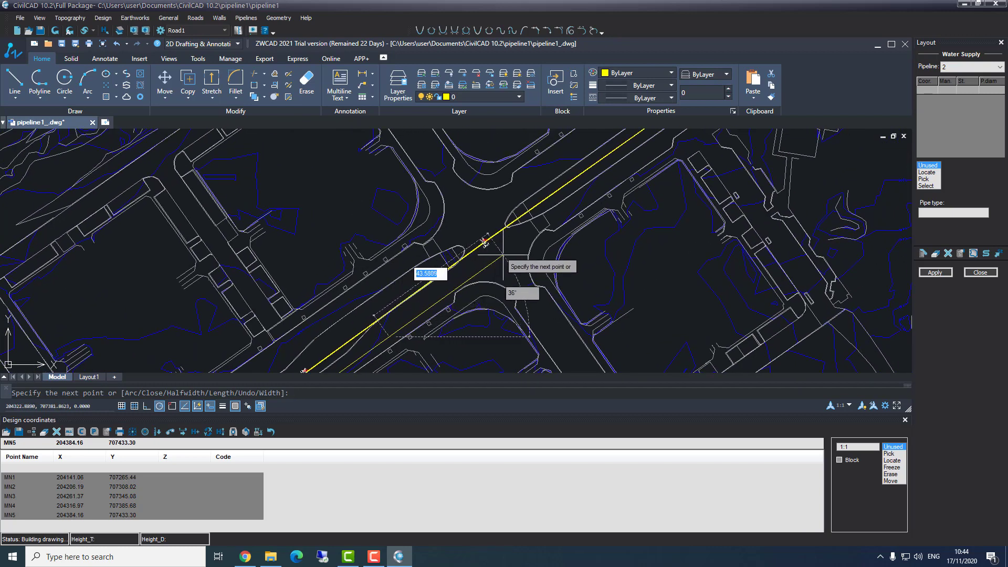
left_click(503, 254)
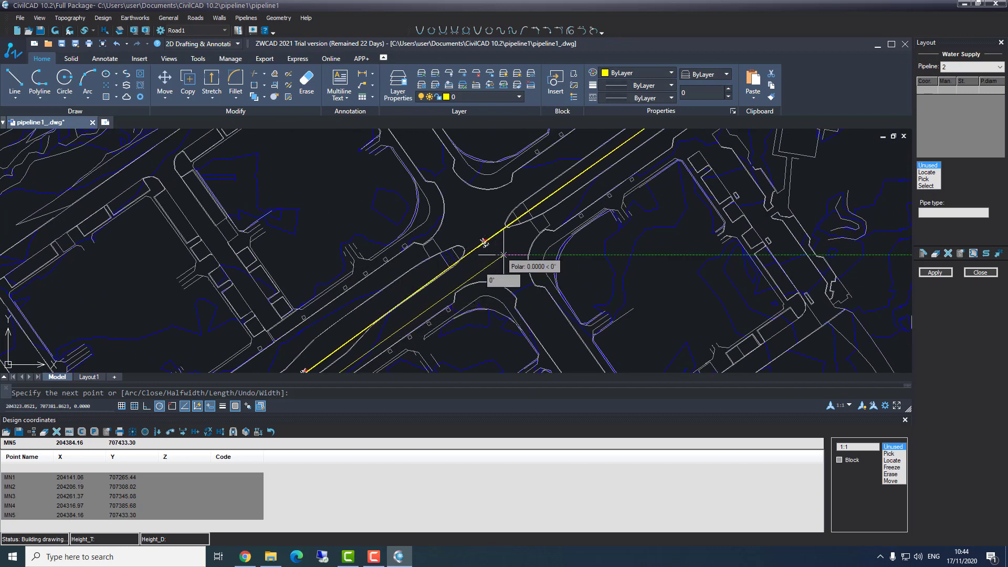
left_click(602, 179)
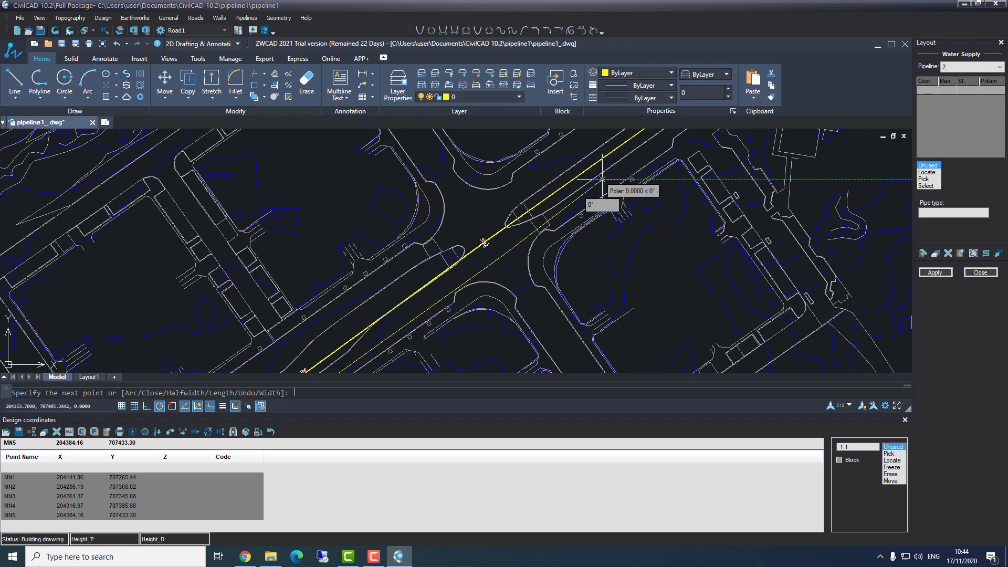
key("Return")
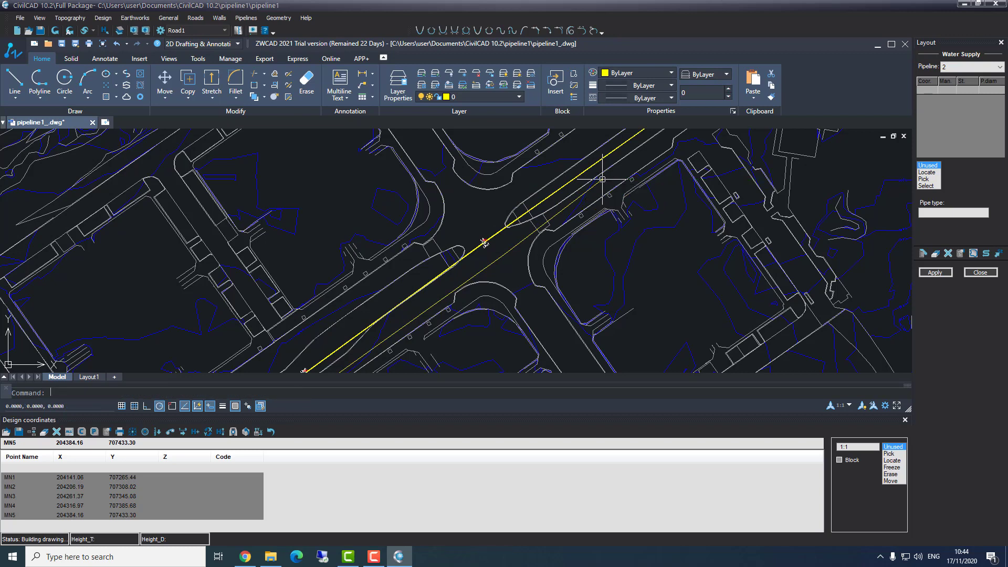
Step: Select the drawn polyline as the route of water supply pipeline 2 and apply the layout to the drawing
left_click(926, 187)
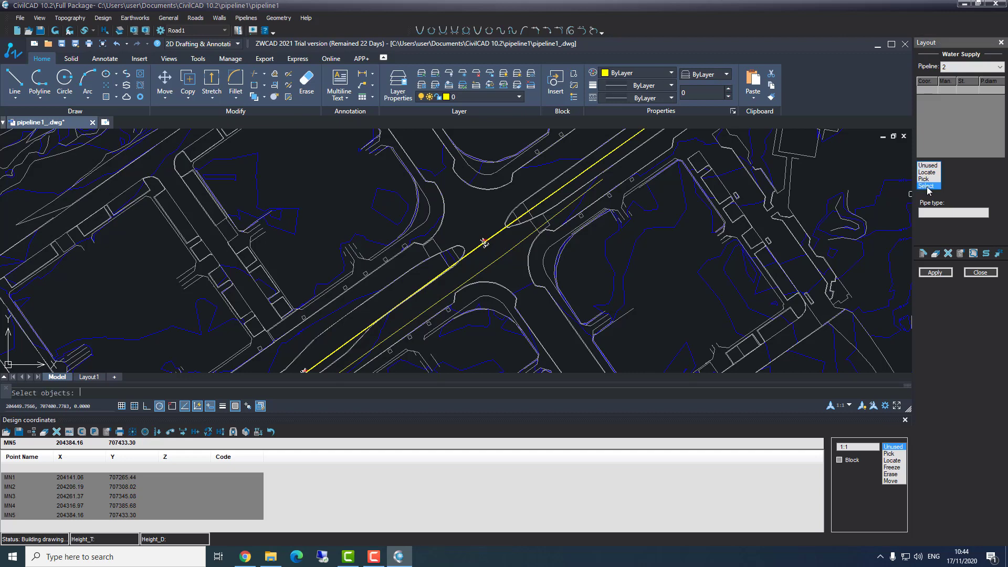
left_click(498, 258)
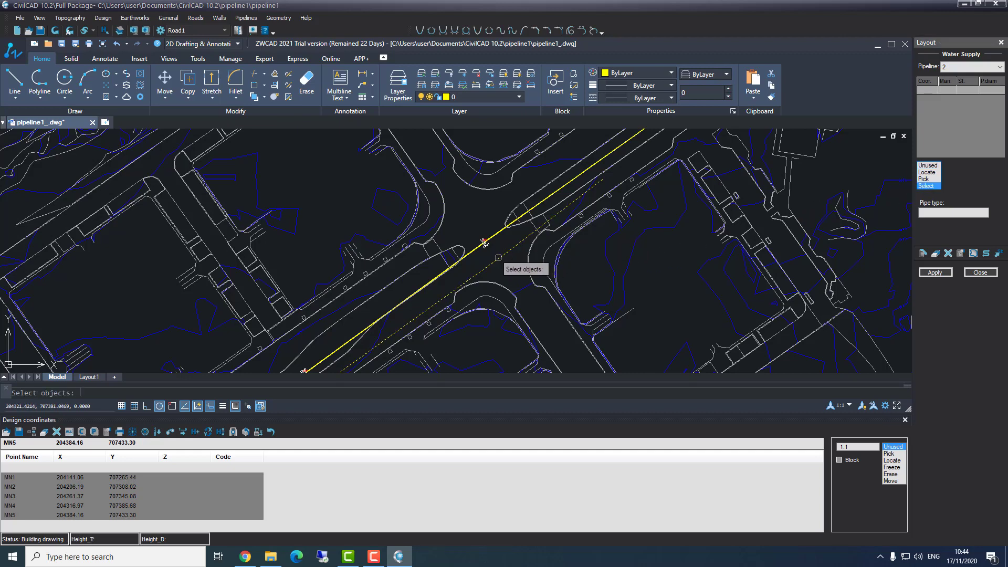
key("Return")
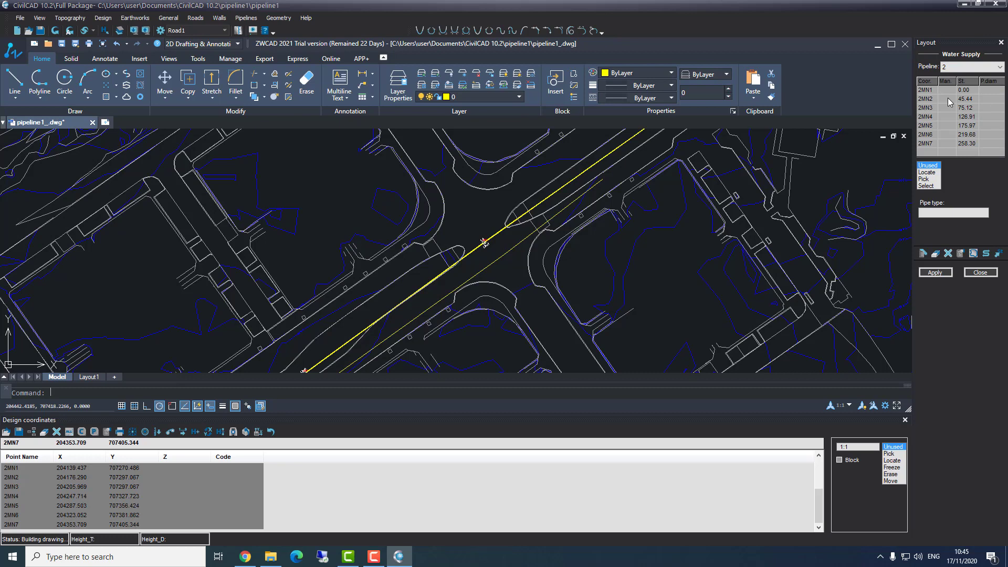
left_click(933, 273)
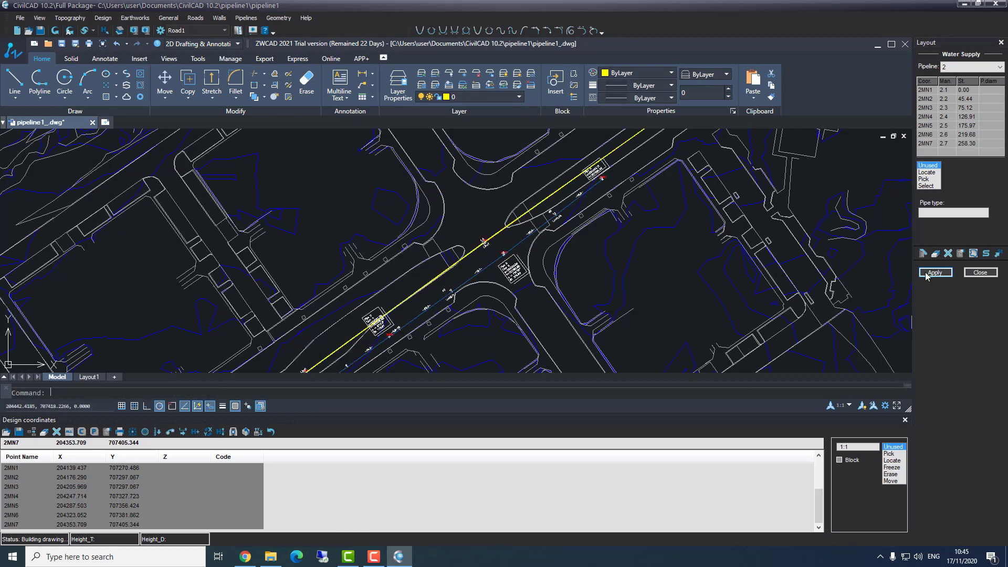
Step: Inspect the drawn water supply line back to its starting point, checking its turn data boxes, segment lengths, distances and diameter labels
middle_click_drag(538, 310, 588, 228)
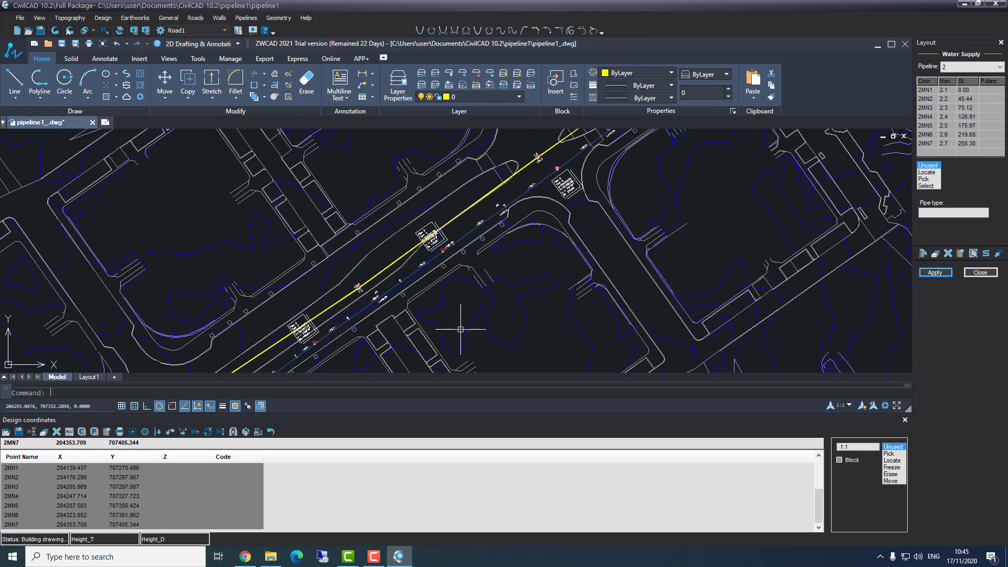
middle_click_drag(465, 330, 558, 187)
mouse_move(336, 331)
middle_mouse_down()
mouse_move(398, 293)
mouse_move(500, 259)
middle_mouse_up()
scroll(460, 262, "up", 6)
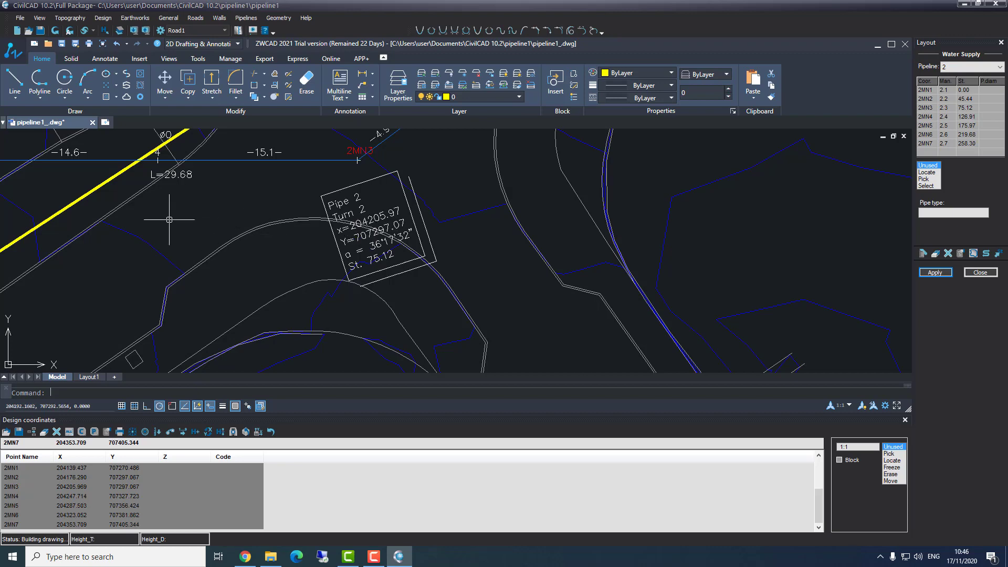
middle_click_drag(145, 218, 207, 272)
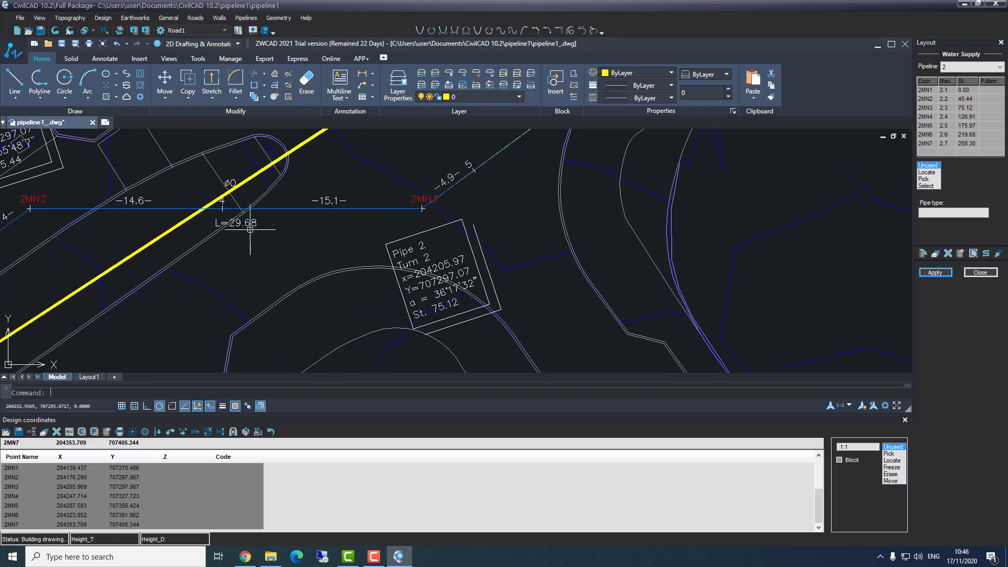
mouse_move(208, 264)
middle_mouse_down()
mouse_move(338, 218)
mouse_move(304, 208)
middle_mouse_up()
middle_click_drag(83, 299, 332, 230)
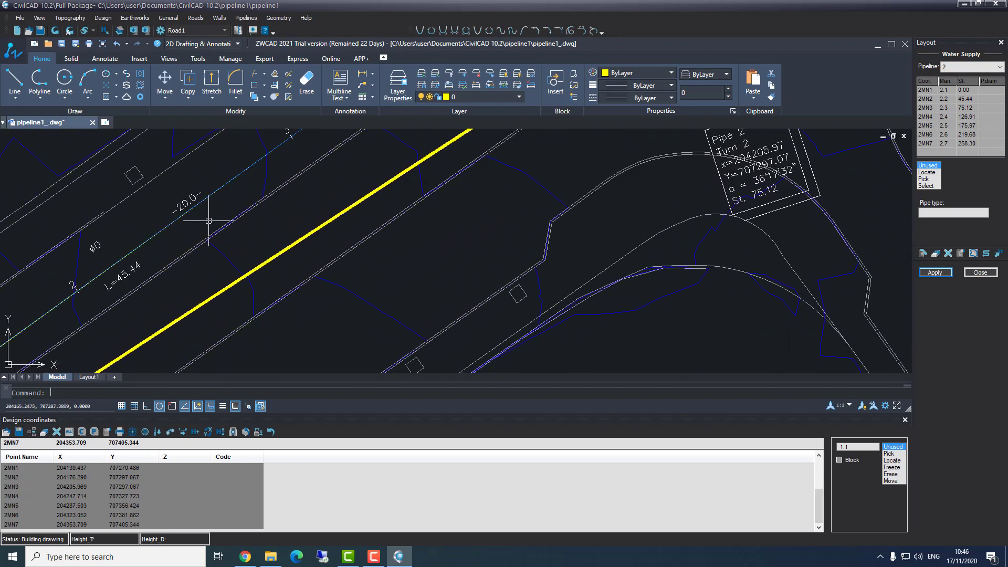
middle_click_drag(156, 330, 353, 241)
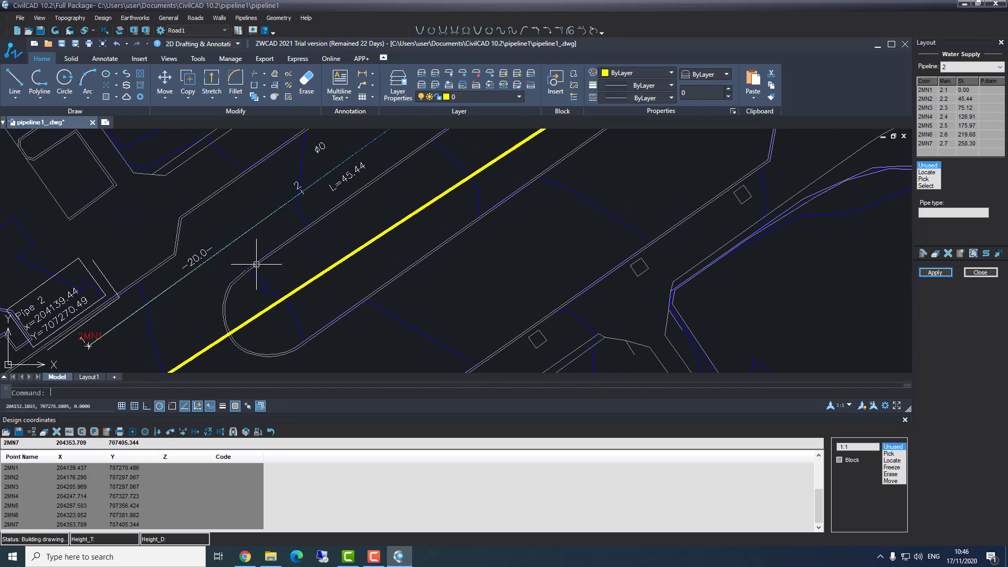
middle_click_drag(345, 232, 310, 331)
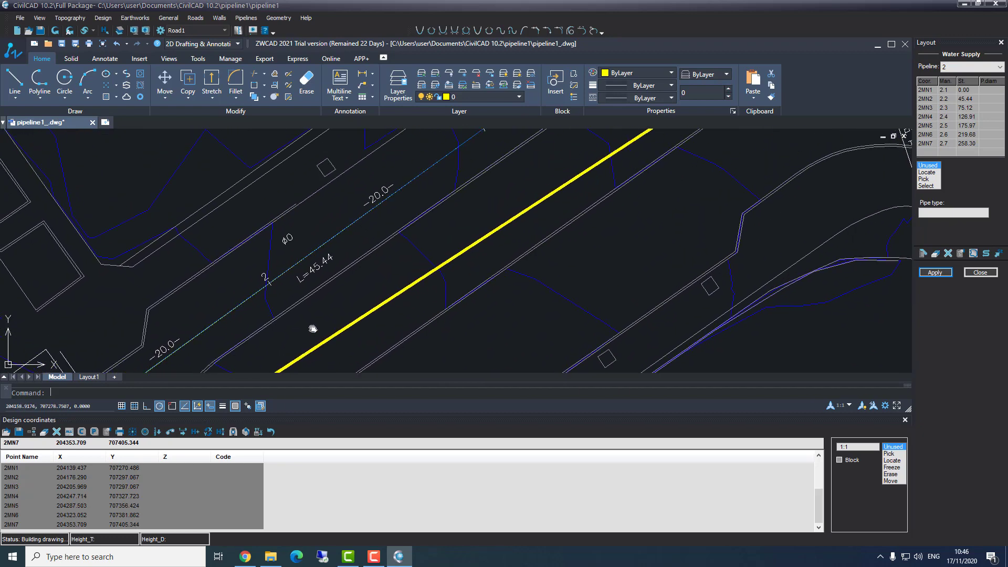
middle_click_drag(304, 286, 330, 346)
scroll(296, 292, "up", 3)
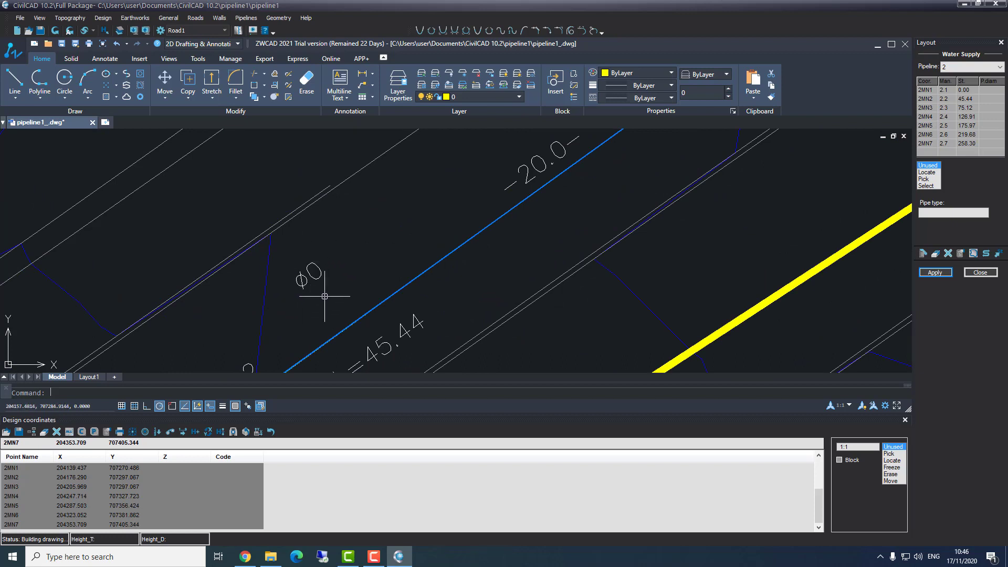
Step: Zoom to the drawing's extents and switch the layout to drainage pipeline 3
type("z")
key("Return")
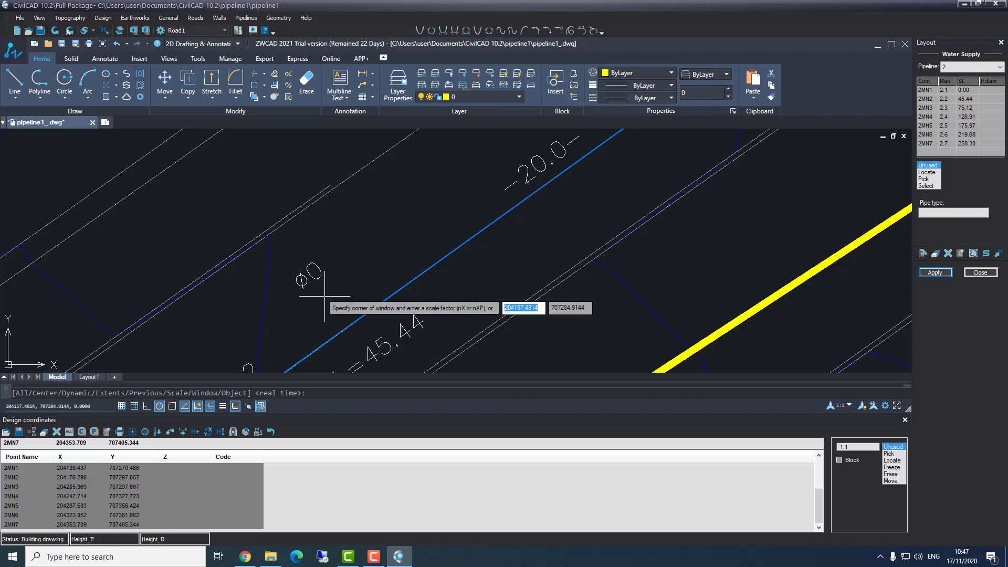
type("e")
key("Return")
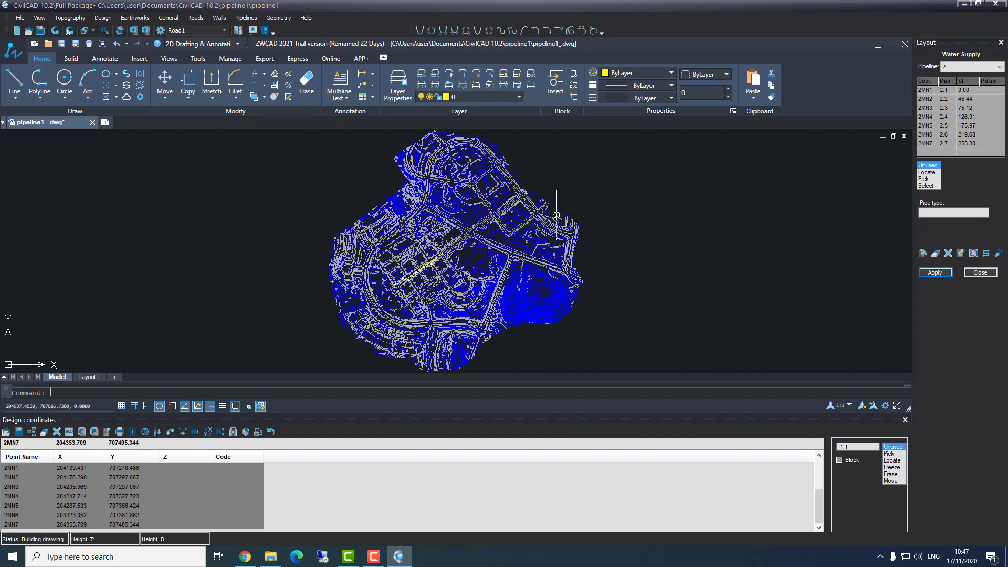
left_click(996, 69)
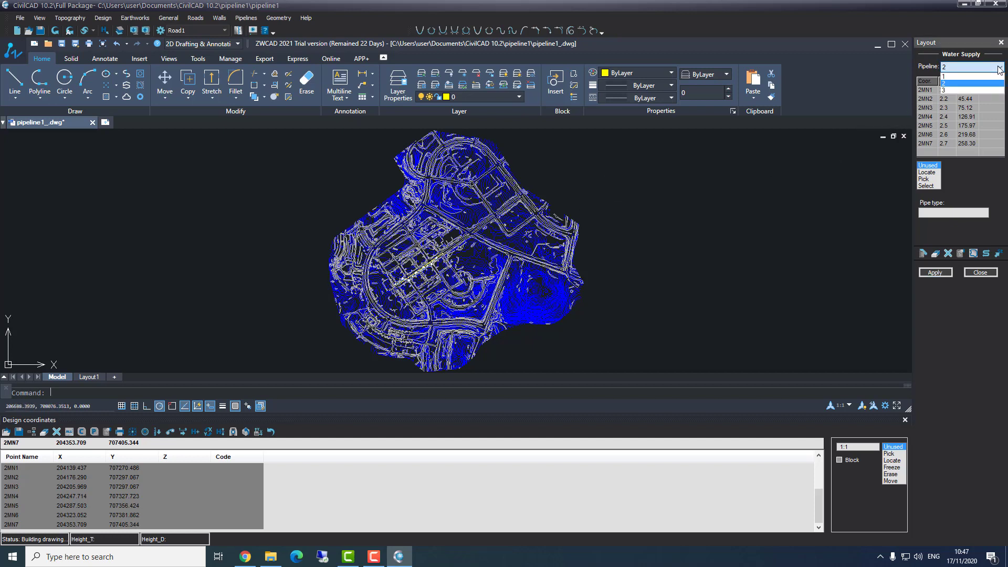
left_click(974, 90)
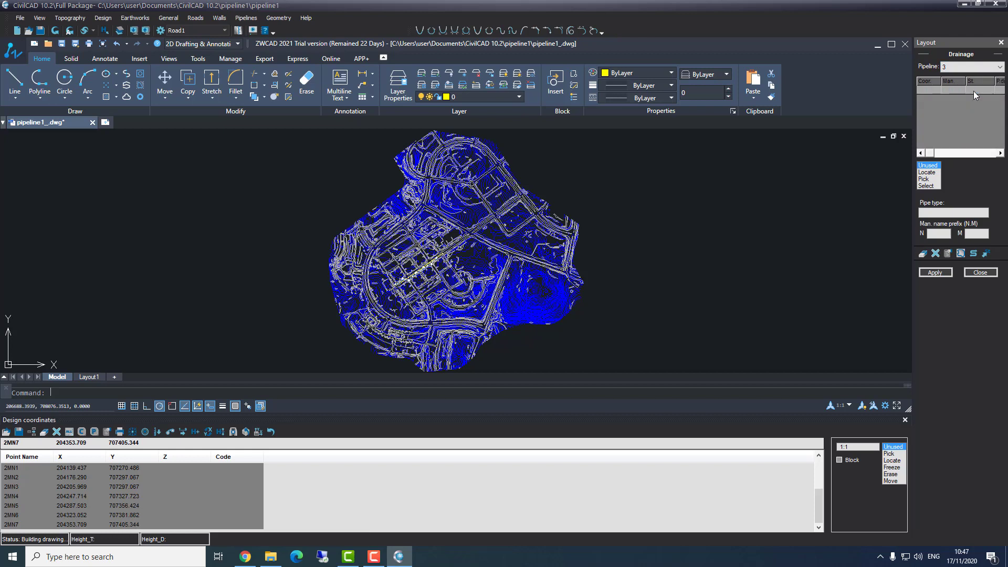
Step: Pick the first three points of drainage pipeline 3 at about (204157, 707371), (204197, 707317) and (204219, 707285), crossing the existing pipelines
left_click(925, 179)
scroll(437, 296, "up", 4)
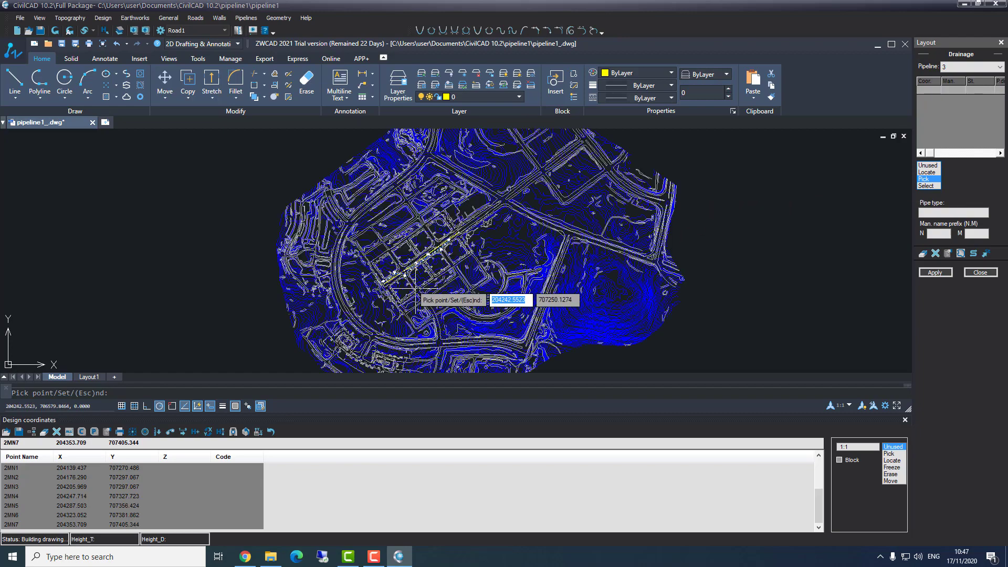
scroll(363, 282, "up", 2)
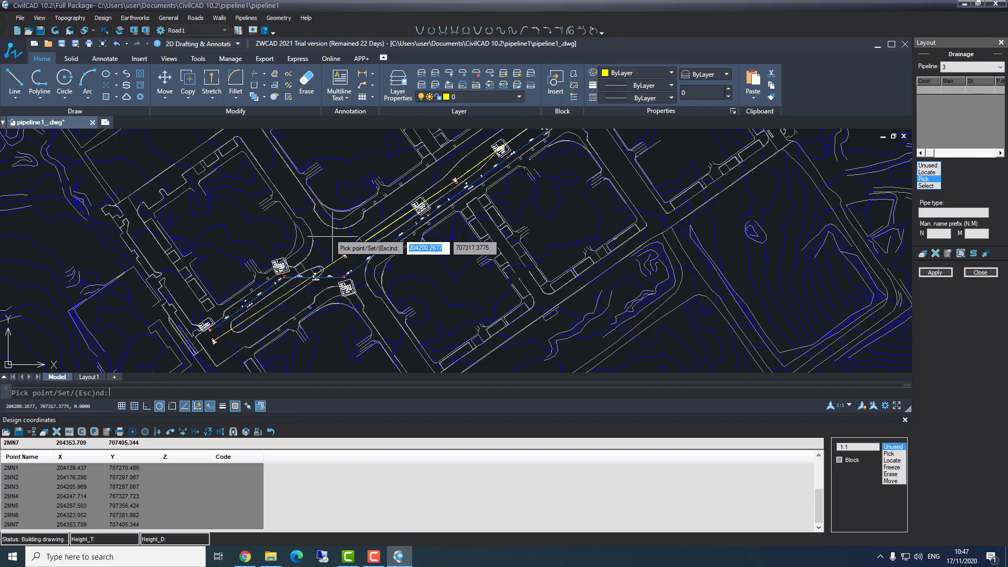
middle_click_drag(331, 239, 306, 281)
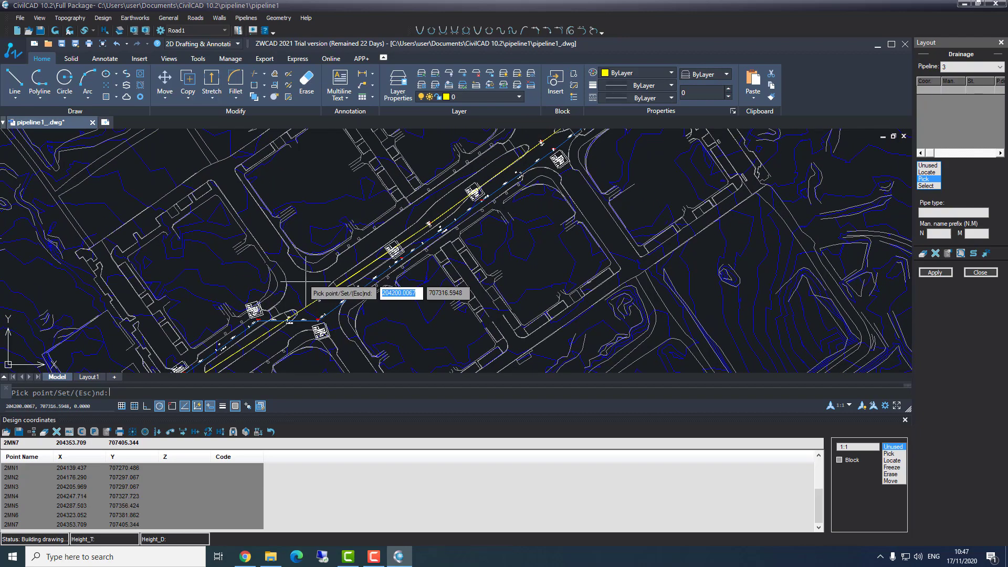
left_click(220, 172)
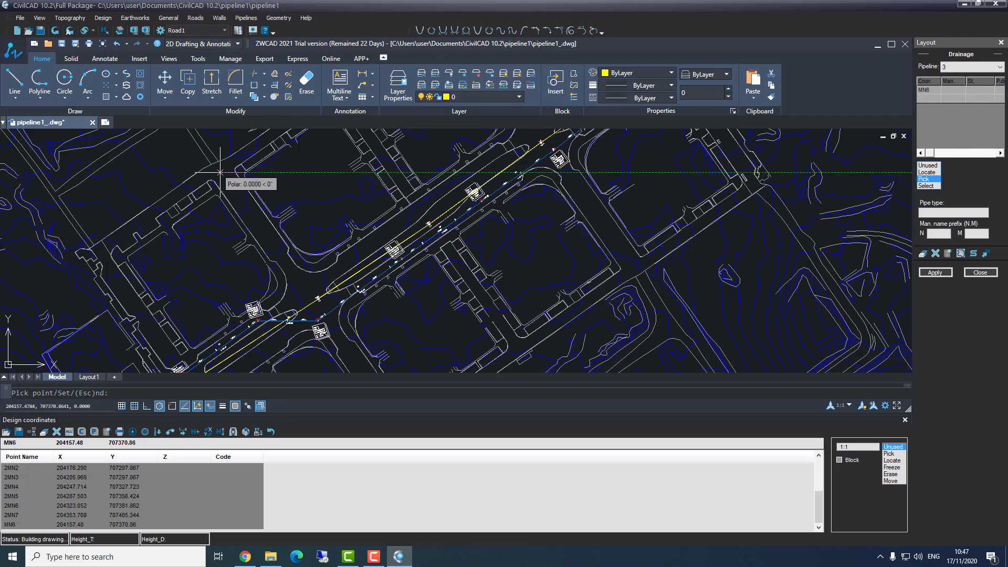
left_click(301, 284)
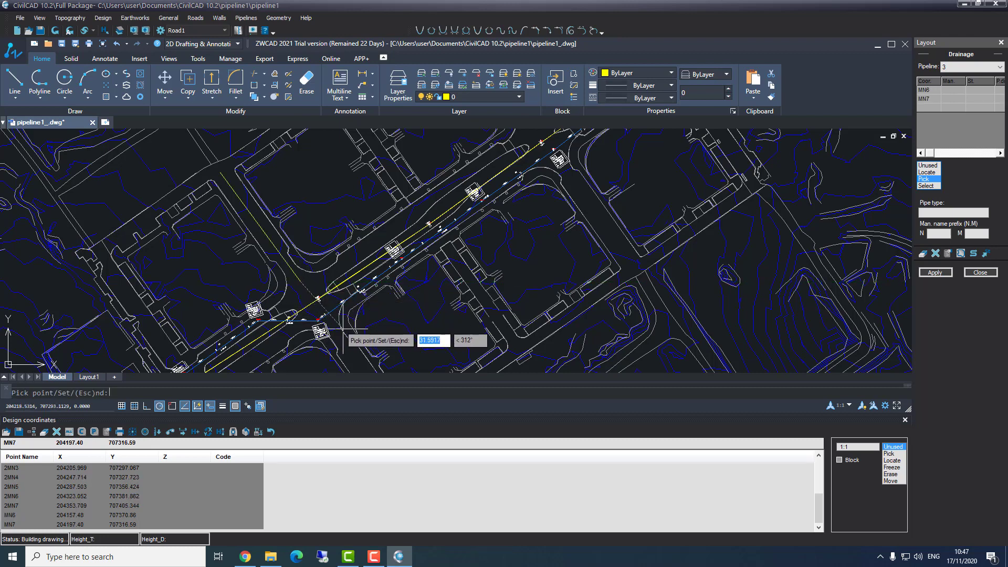
left_click(344, 346)
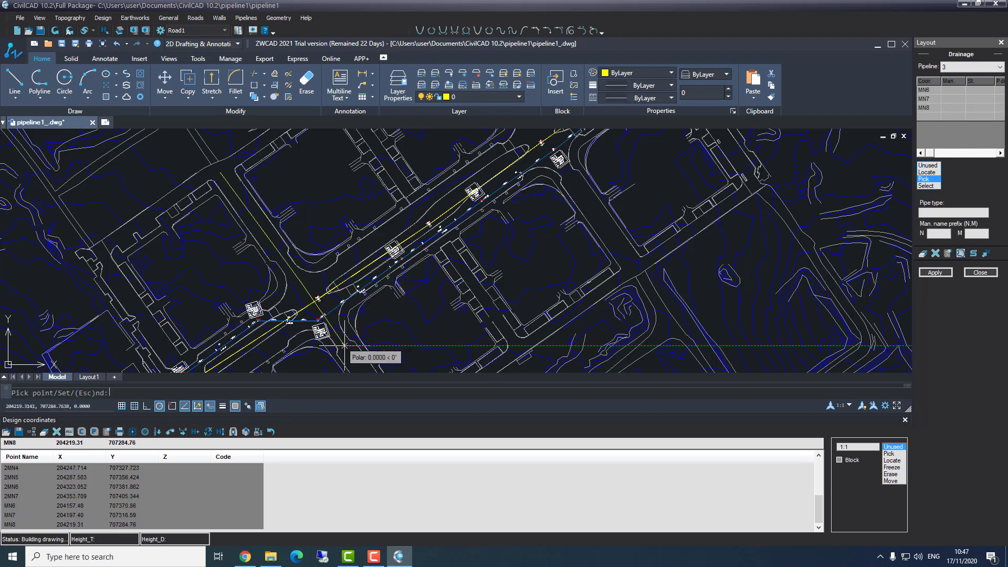
Step: Continue drainage pipeline 3 southeast along the road through about (204261, 707227) and (204288, 707188), finish it and apply the layout to the drawing
middle_click_drag(355, 358, 284, 208)
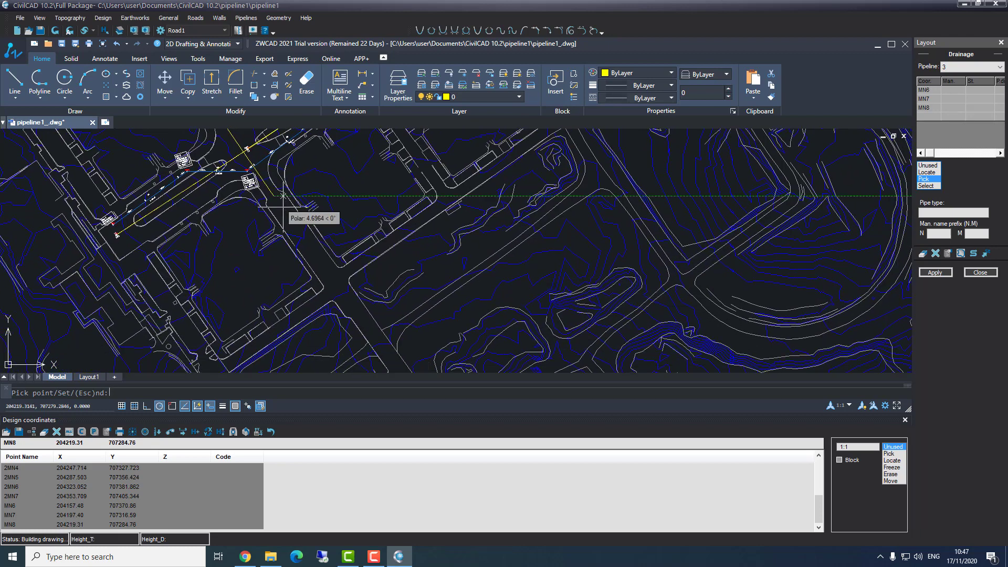
left_click(358, 313)
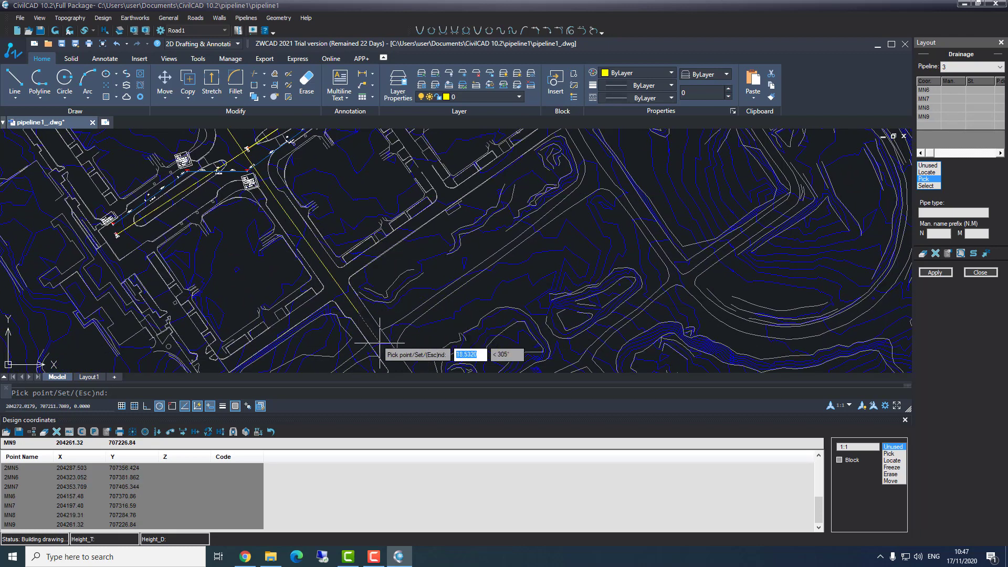
middle_click_drag(378, 338, 317, 229)
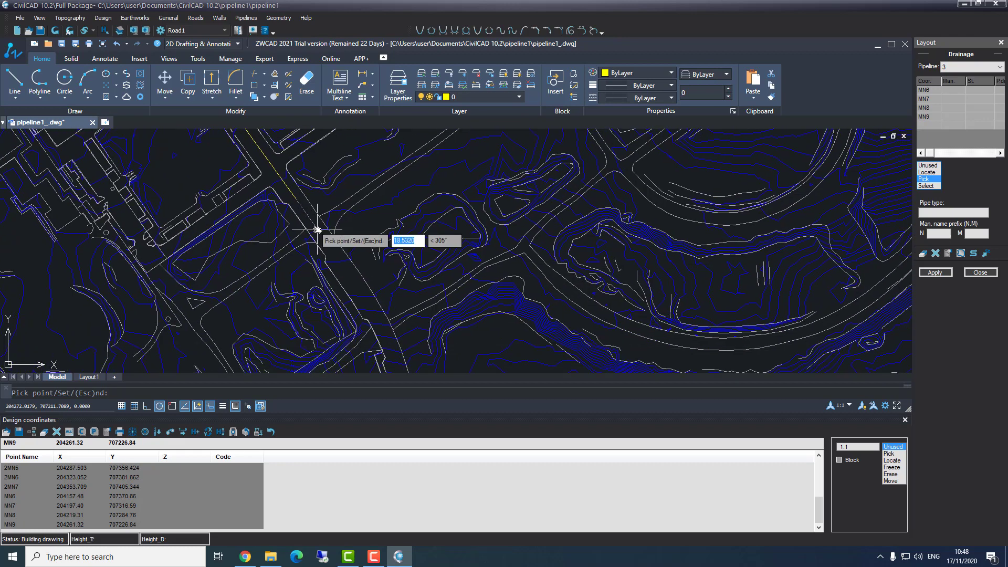
left_click(350, 275)
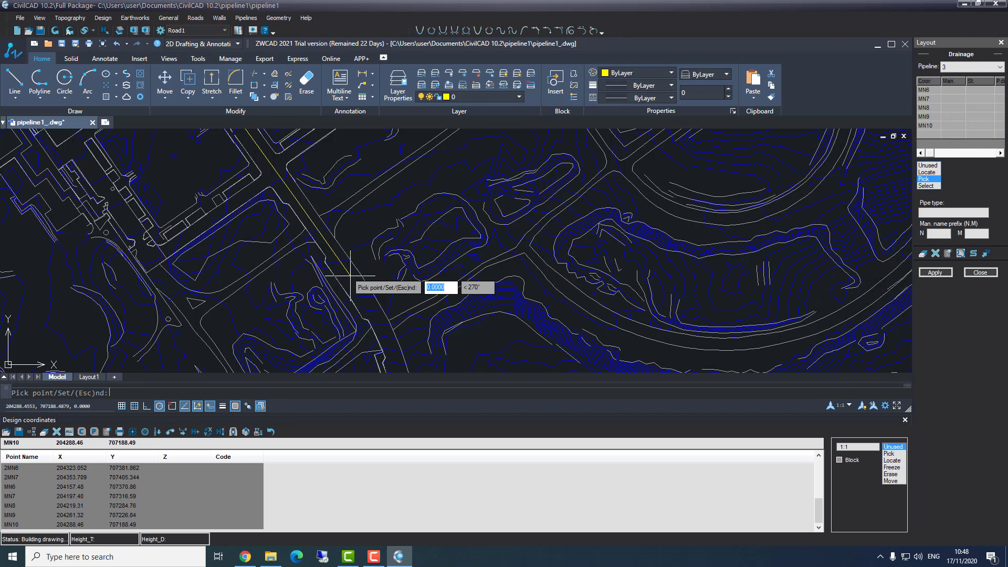
key("Escape")
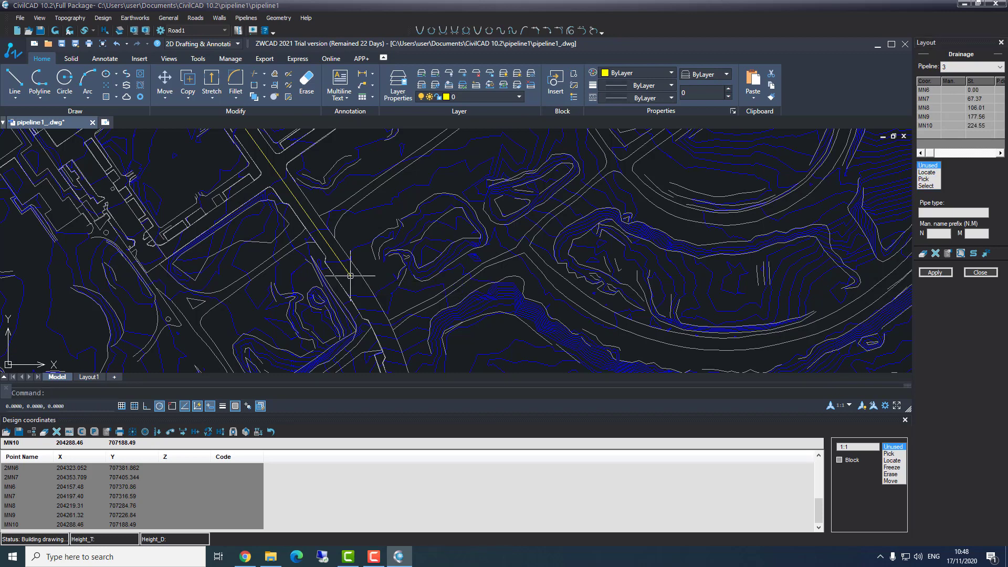
left_click(942, 274)
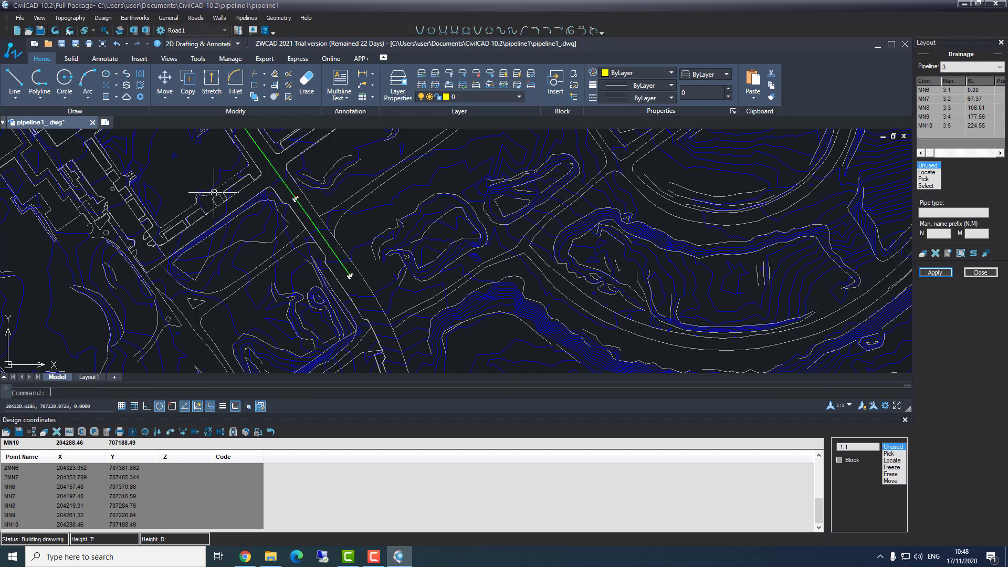
Step: Inspect the drainage line's pipe edges and the labels at its southeastern end manhole, and return the view to the full site plan
scroll(343, 261, "up", 2)
scroll(343, 261, "up", 1)
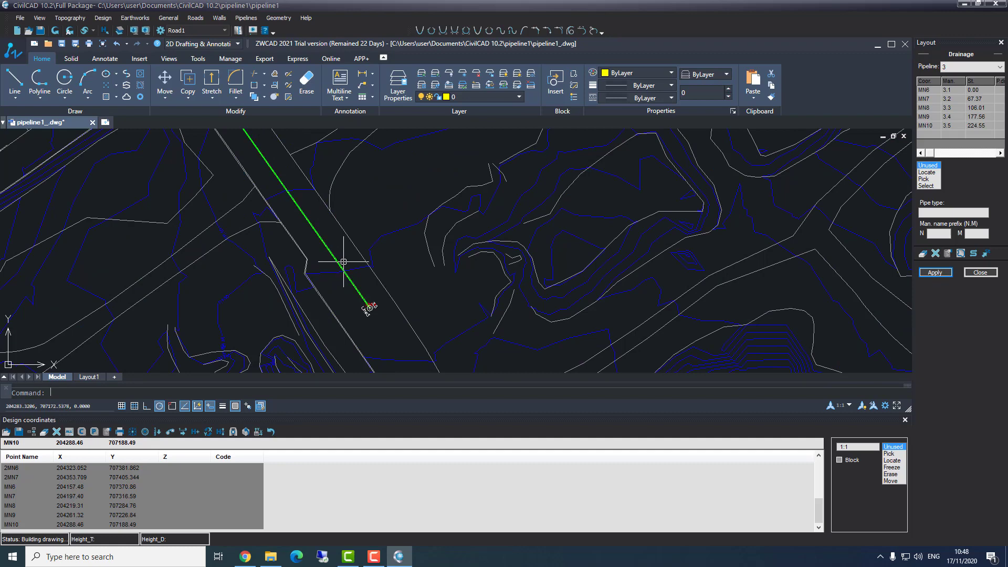
scroll(342, 262, "up", 2)
scroll(338, 263, "up", 3)
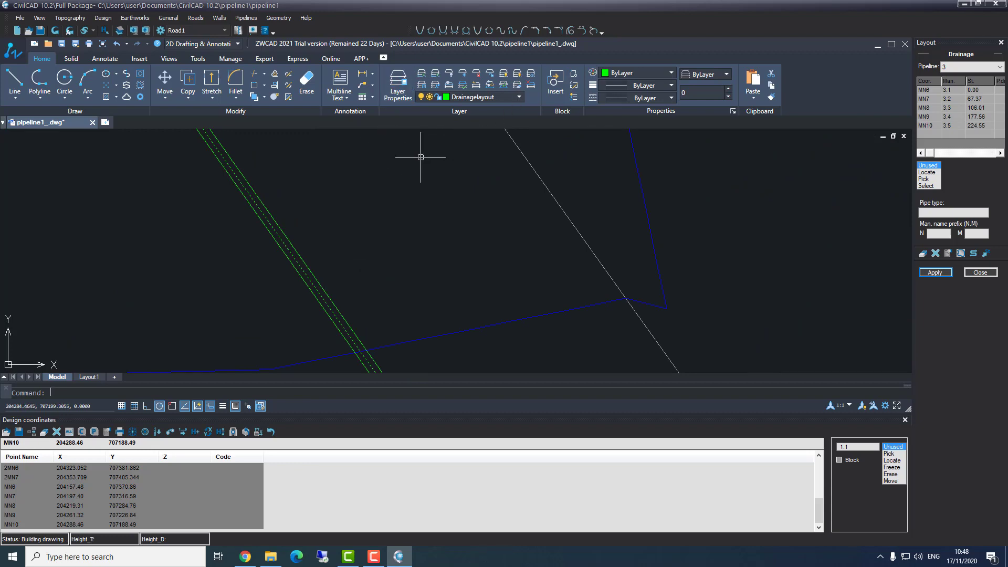
scroll(397, 225, "down", 3)
middle_click_drag(396, 225, 311, 198)
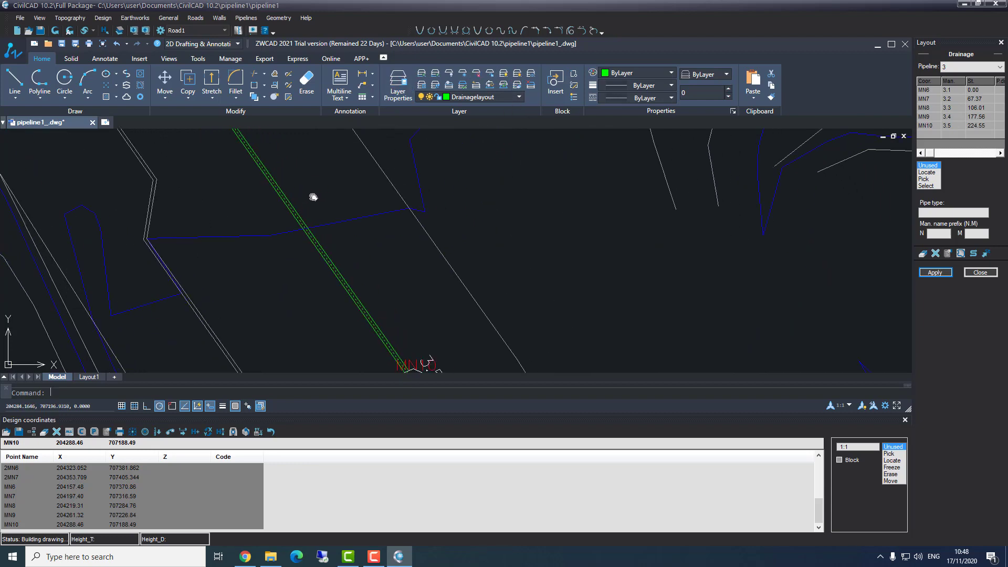
scroll(342, 270, "up", 5)
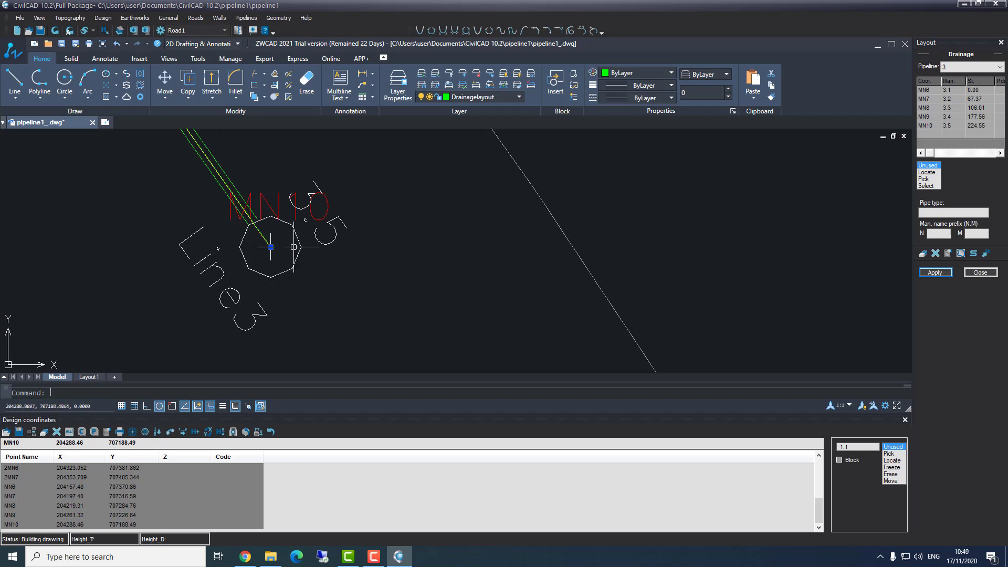
type("z")
key("Return")
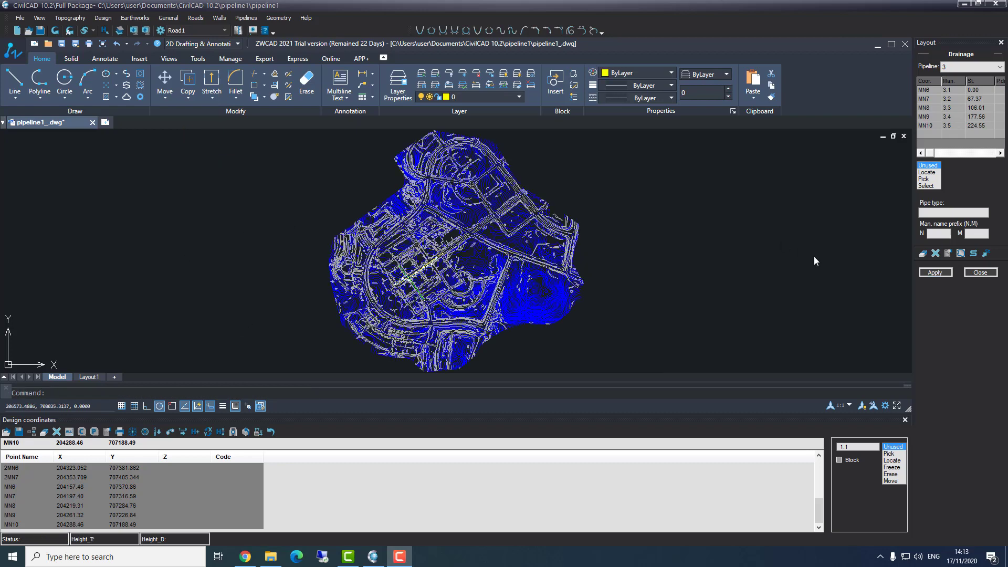
Step: Close the pipeline layout, open the pipeline sections and generate the longitudinal section of sewage pipeline 1
left_click(980, 272)
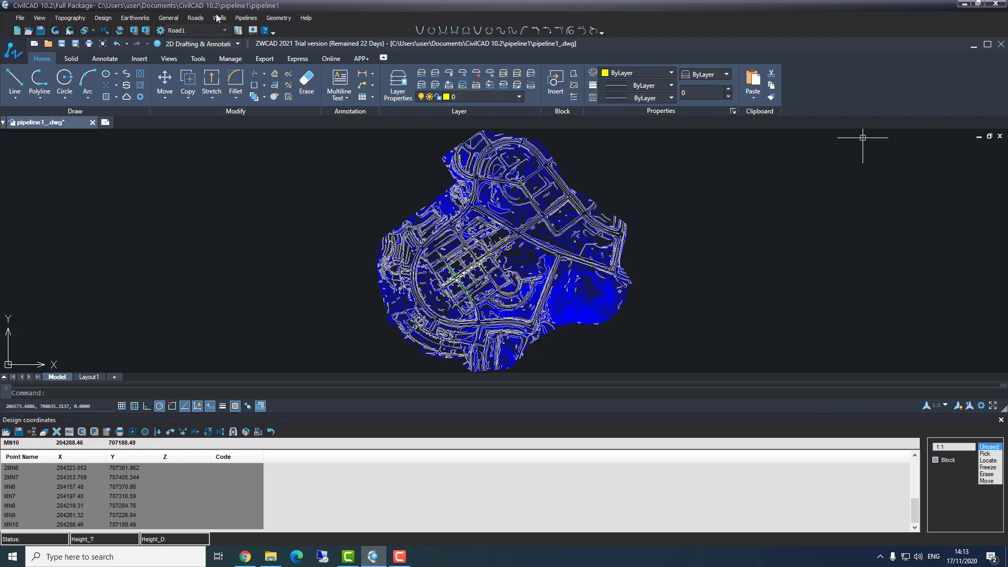
left_click(246, 18)
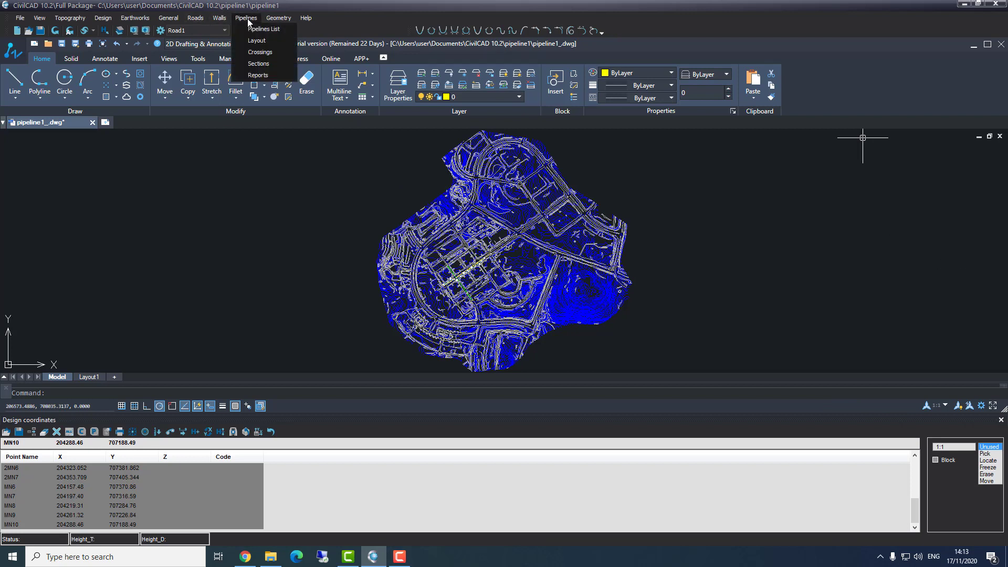
left_click(247, 63)
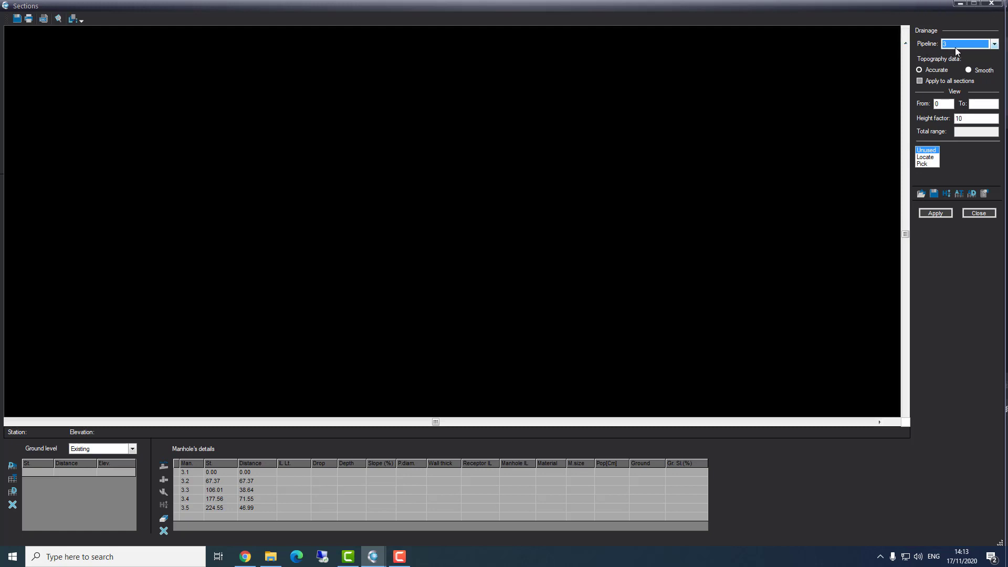
left_click(995, 44)
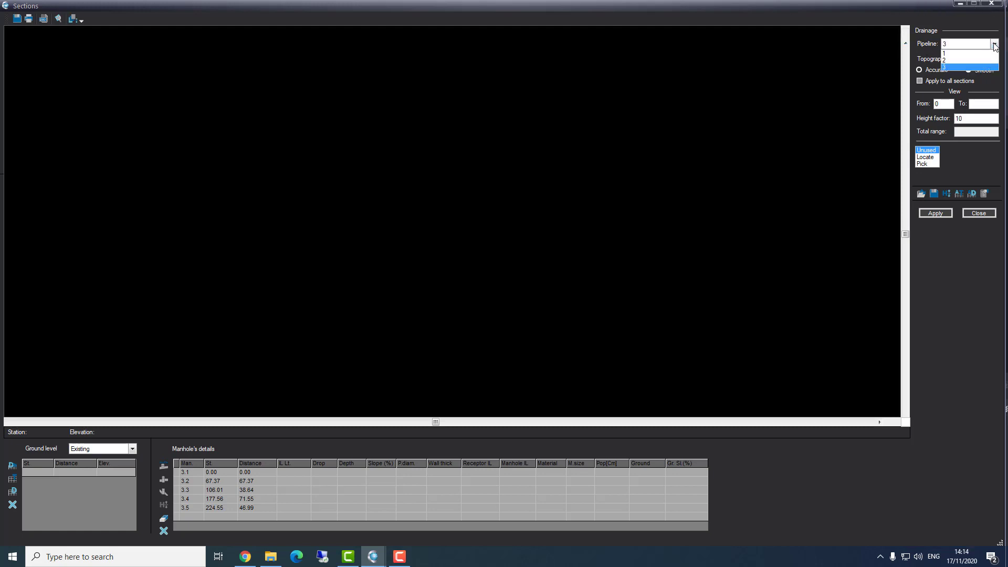
left_click(959, 54)
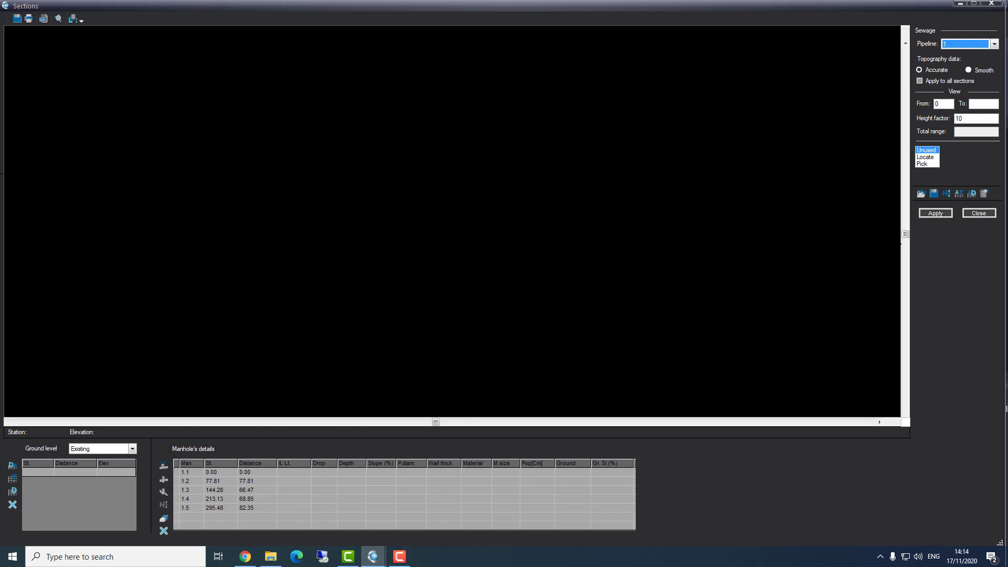
left_click(938, 215)
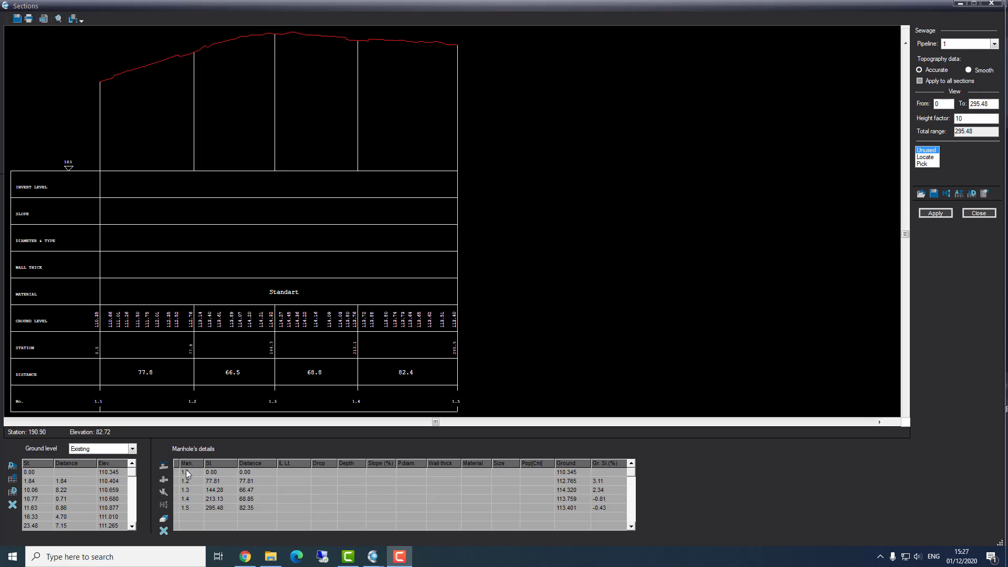
Step: Set manhole 1.1's depth to 1.5 and the slope to 1% for all manholes, and apply the values to the section
left_click(345, 471)
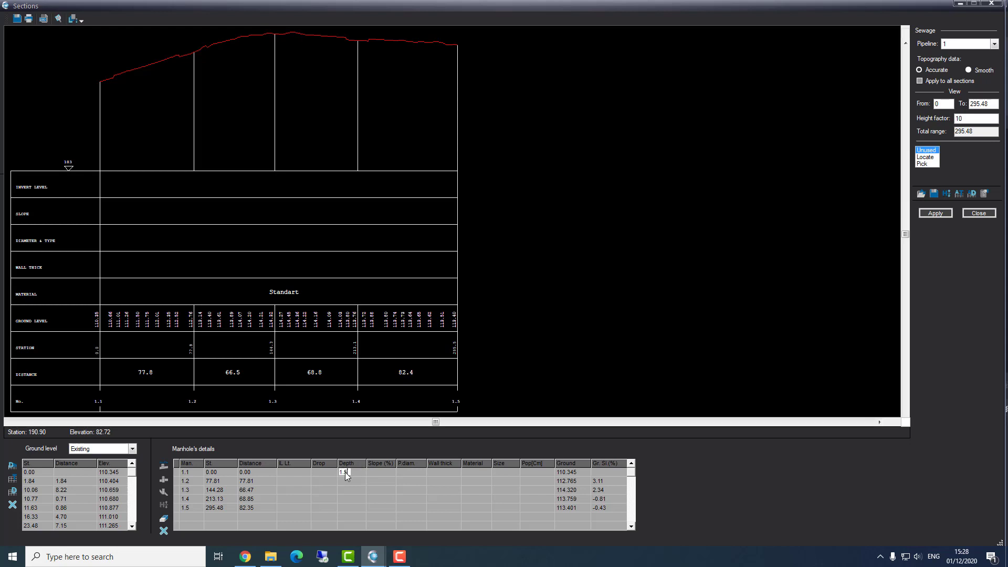
key("Return")
left_click(370, 472)
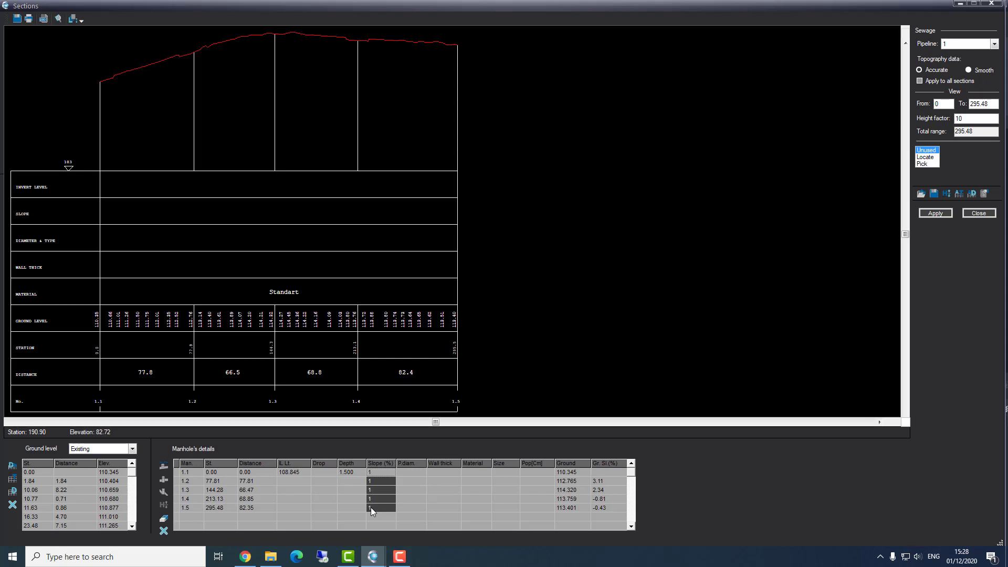
key("Tab")
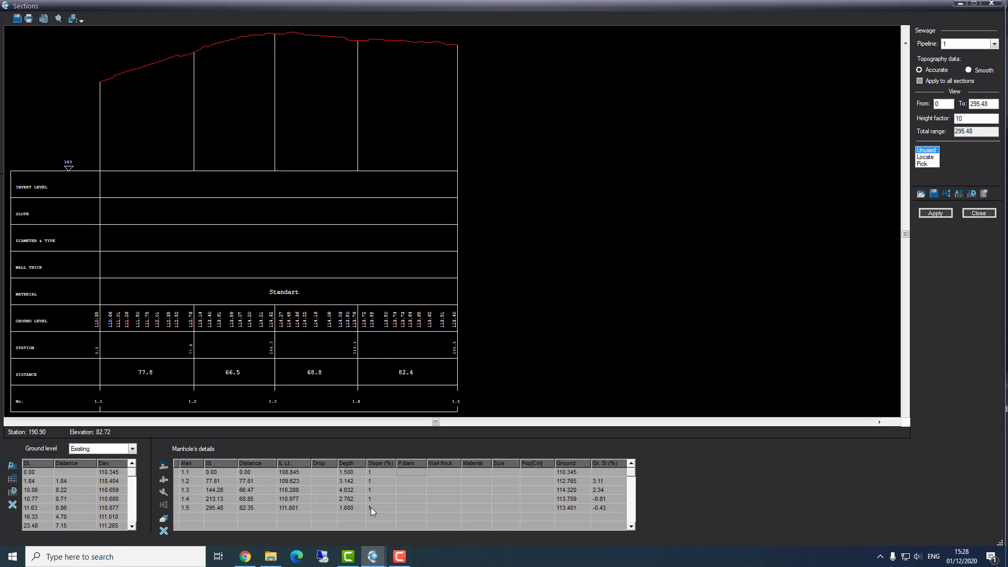
left_click(935, 214)
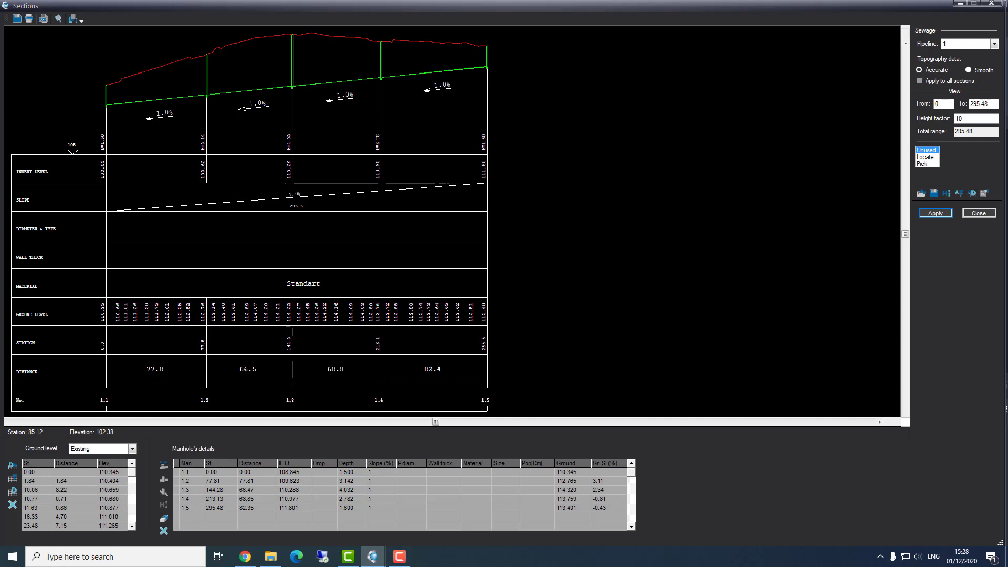
Step: Set the pipe diameter to 400 for all manholes of the sewage pipeline and update the section
left_click(401, 472)
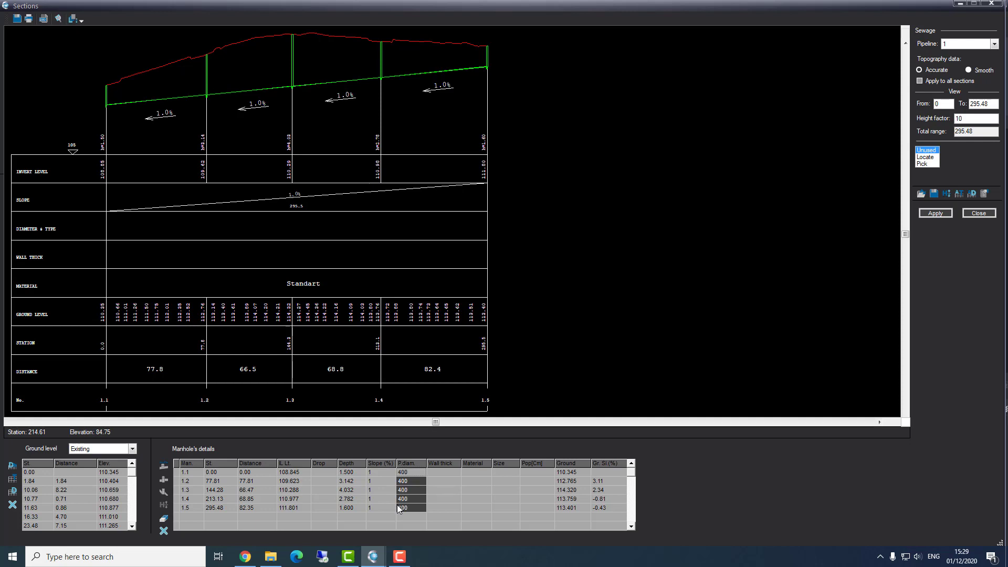
key("Tab")
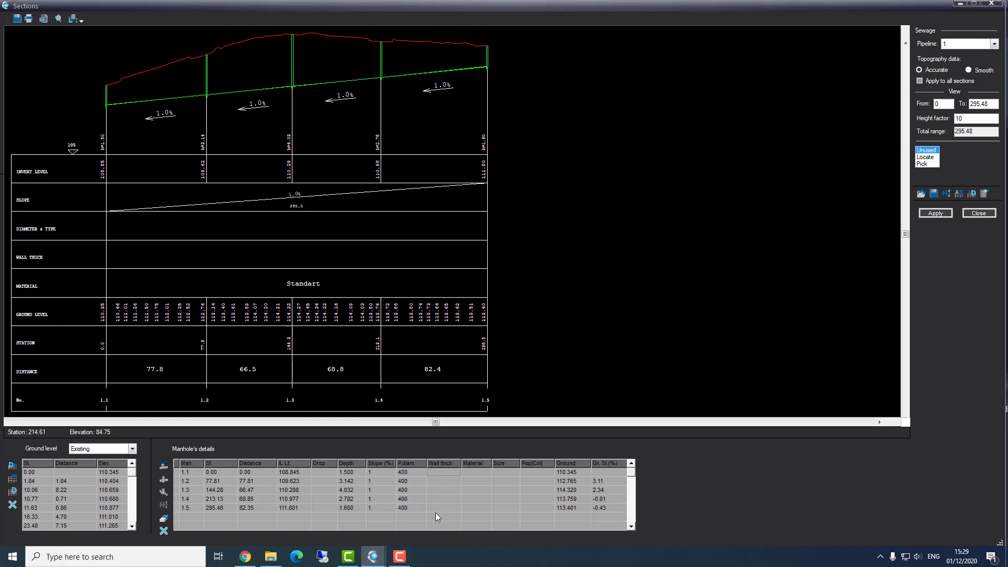
left_click(936, 214)
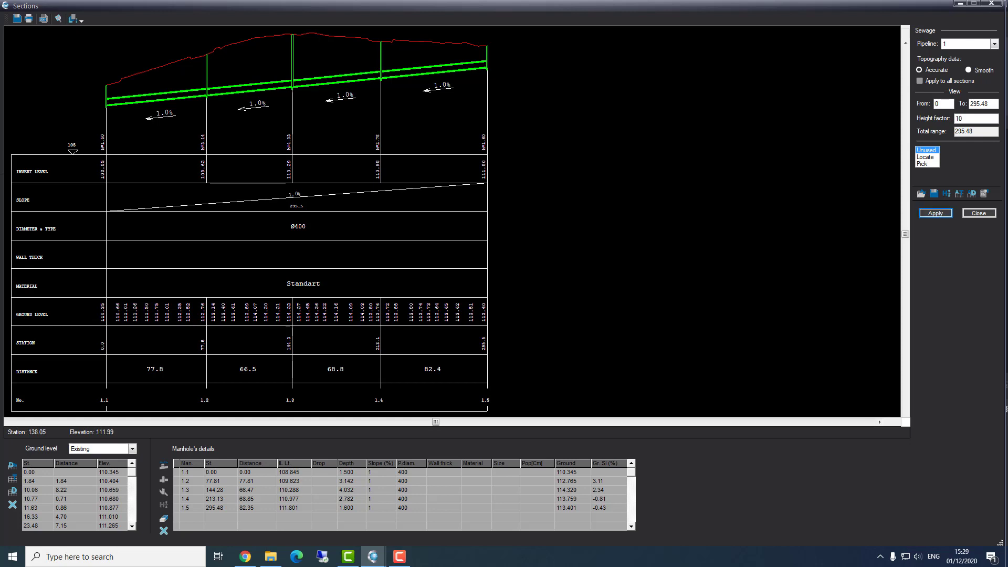
Step: Add a drop of 0.5 at manhole 1.3 and apply it to the section
scroll(286, 63, "up", 5)
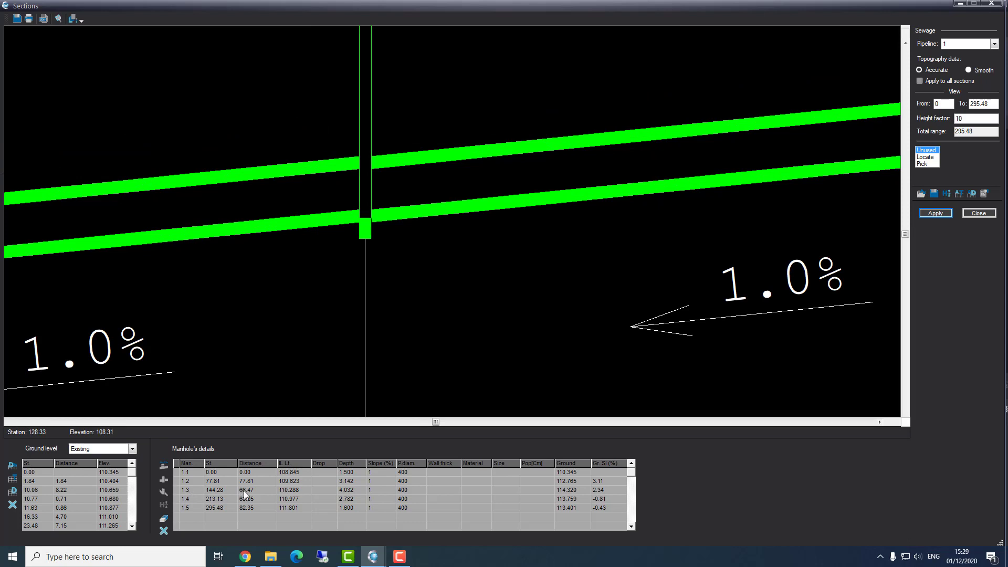
left_click(318, 493)
key("Return")
left_click(945, 214)
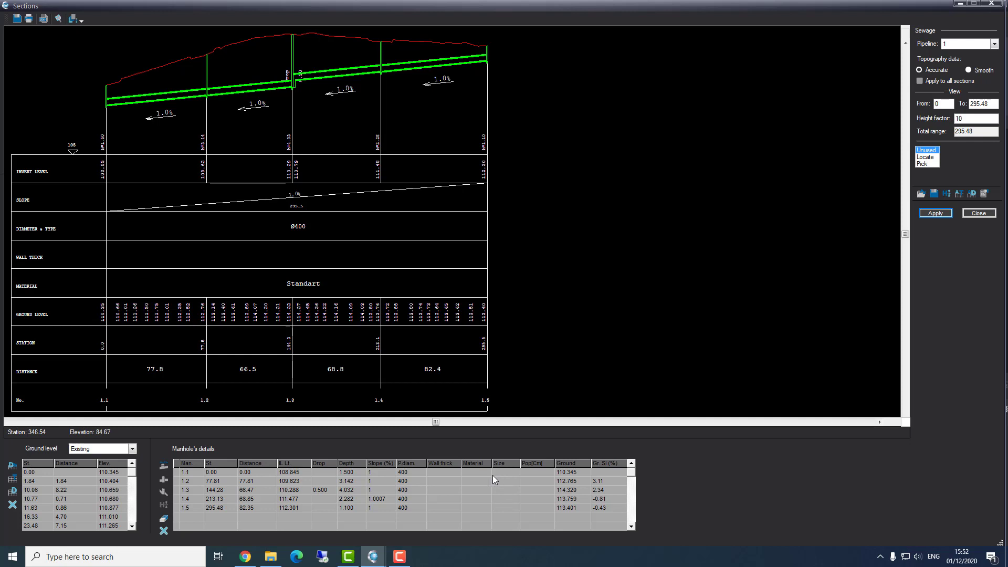
Step: Fill in sizes *100, *125, *125, 125 and *80 for manholes 1.1 to 1.5, change manhole 1.4's size to *125 and update the section
left_click(160, 481)
left_click(935, 213)
scroll(386, 131, "up", 2)
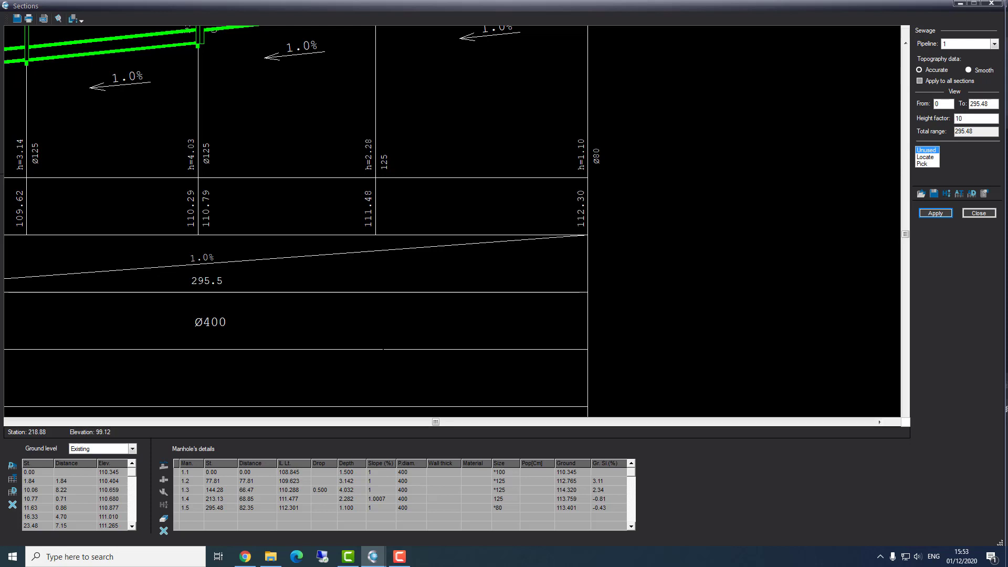
left_click(493, 502)
left_click(935, 213)
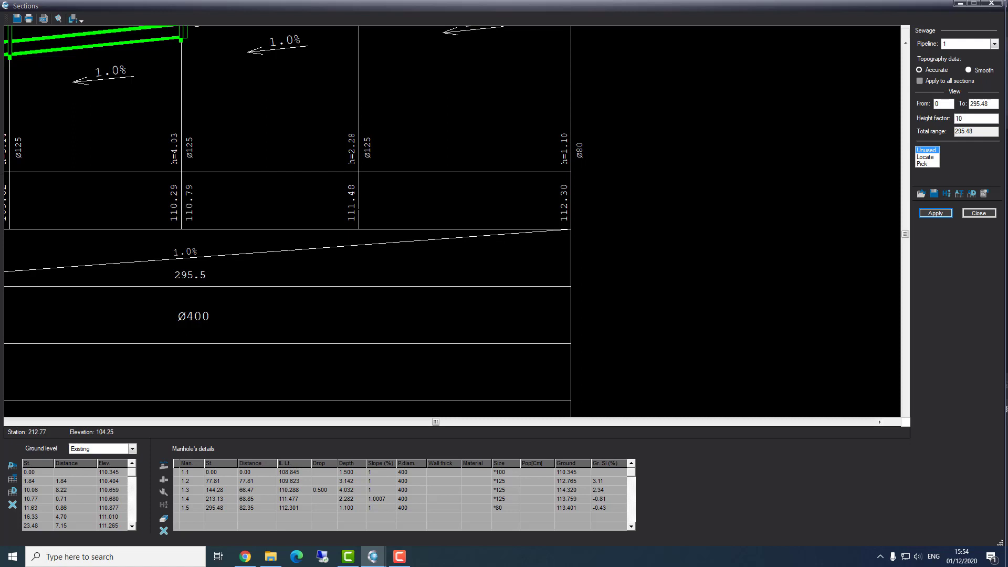
Step: Set the sewage pipeline's material to PVC, starting at manhole 1.1, and apply it to the section
left_click(471, 470)
left_click(484, 471)
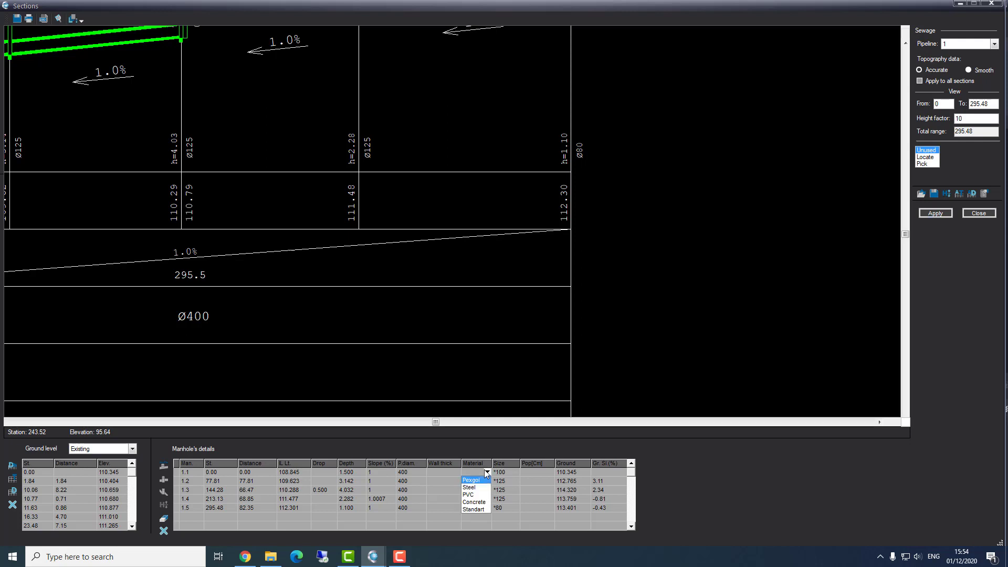
left_click(471, 495)
left_click(935, 214)
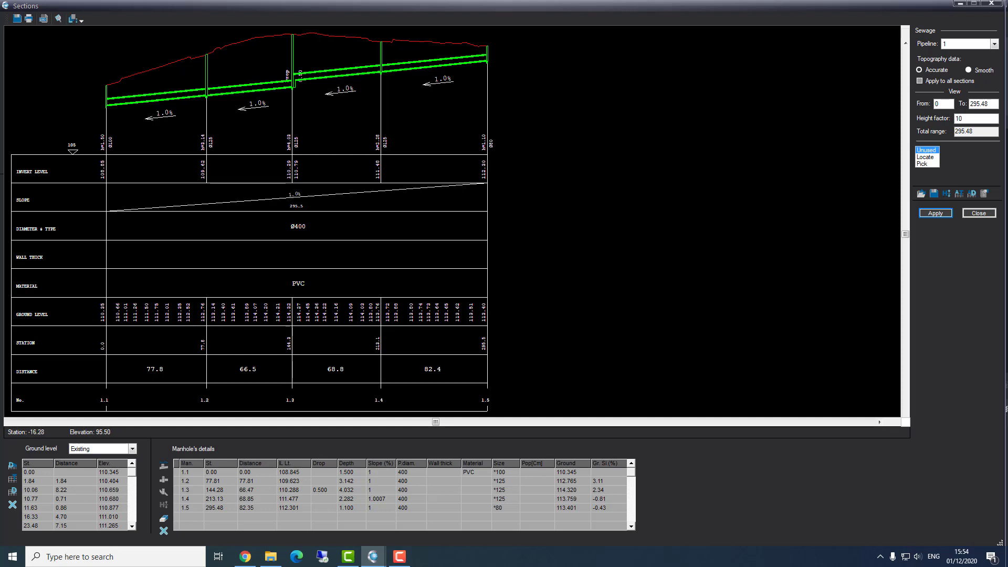
Step: Switch to drainage pipeline 3 and set the depth to 1.5 for manholes 3.1 to 3.5
left_click(994, 45)
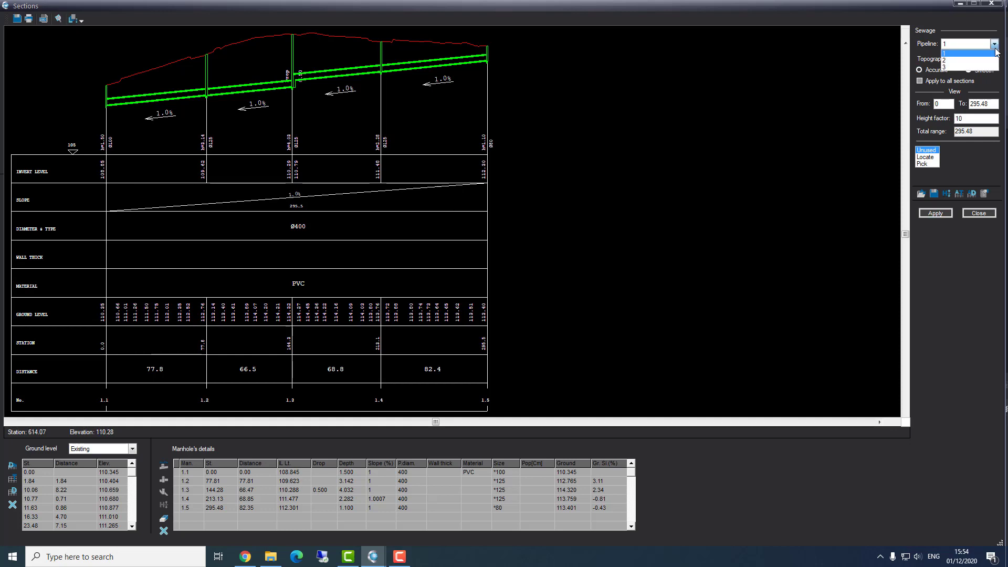
left_click(957, 65)
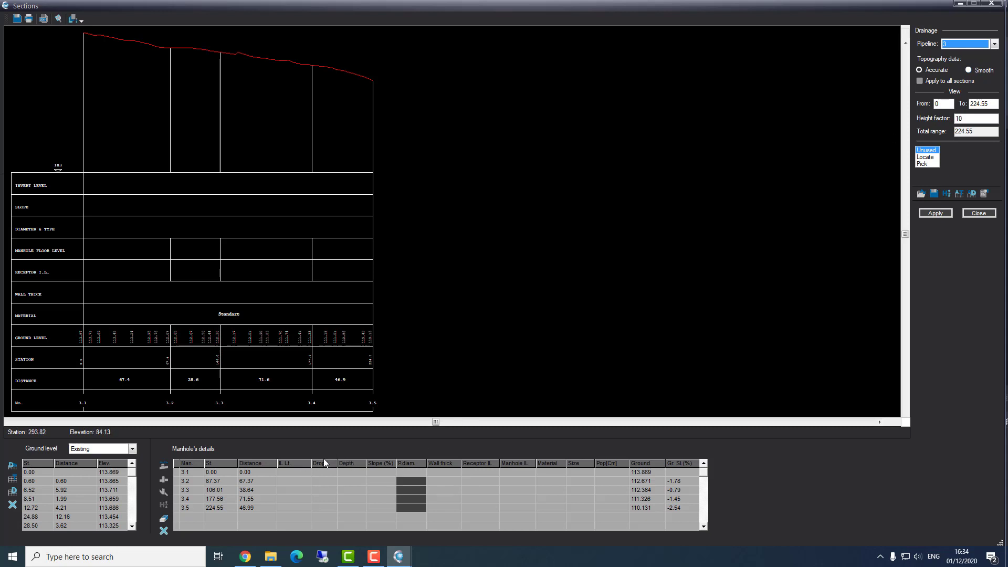
left_click(346, 471)
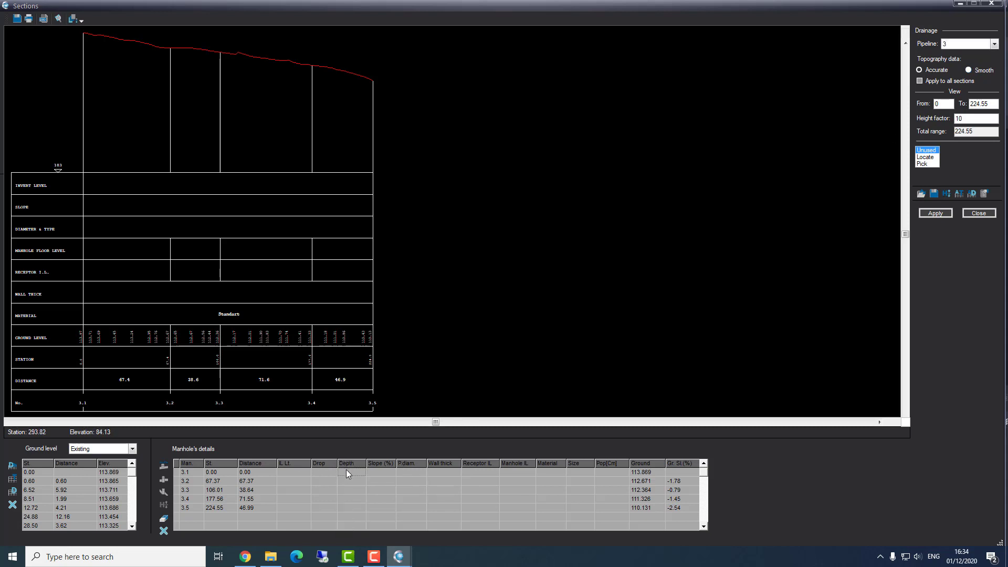
left_click_drag(345, 490, 342, 507)
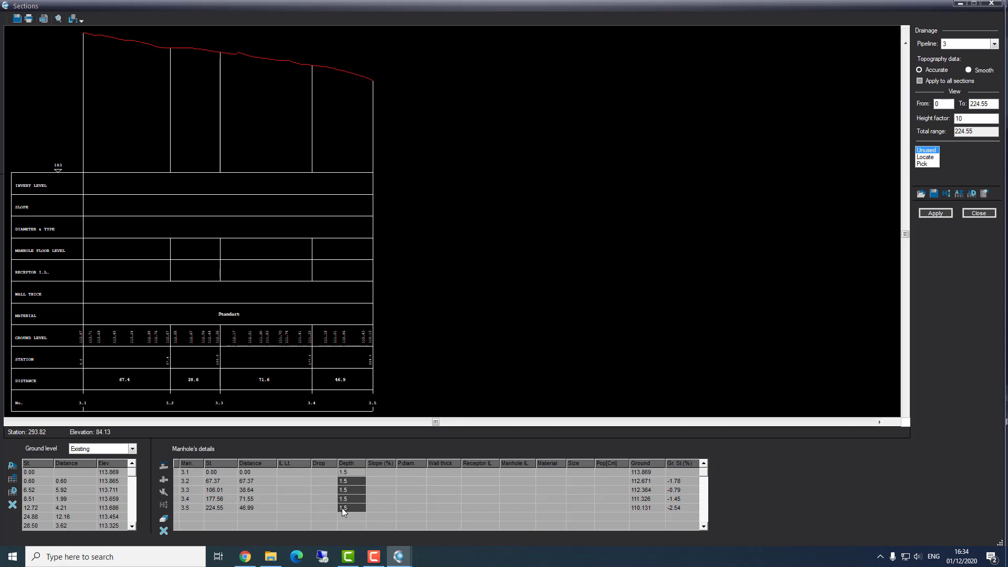
key("Return")
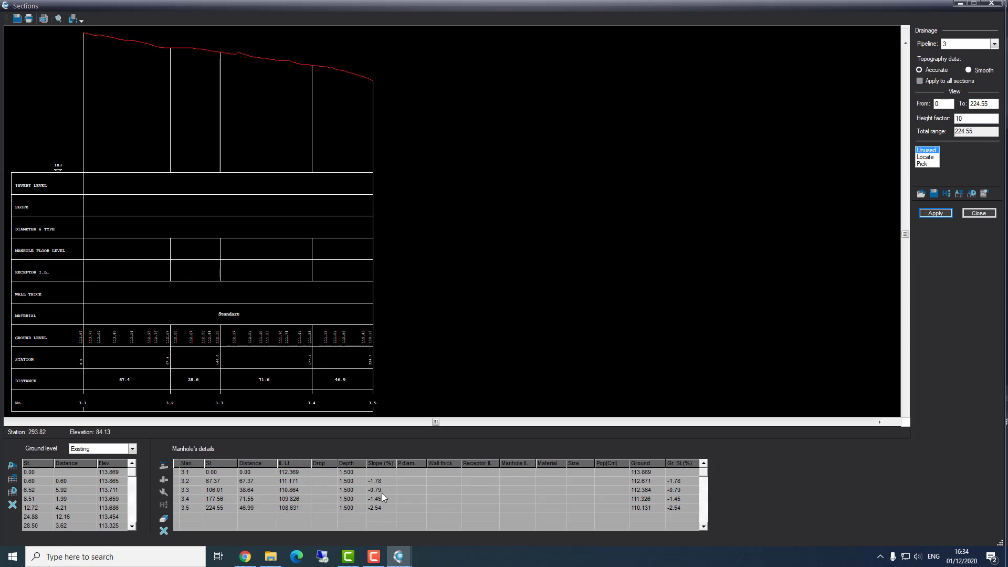
Step: Set the slope to -1.5% for all drainage manholes and the pipe diameter to 500, applying both to the section
left_click(383, 472)
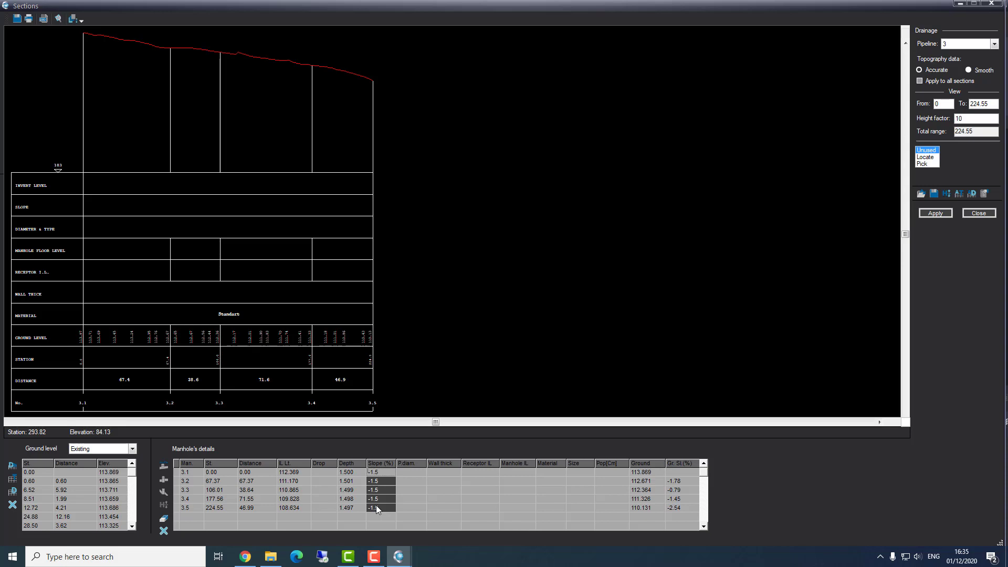
key("Tab")
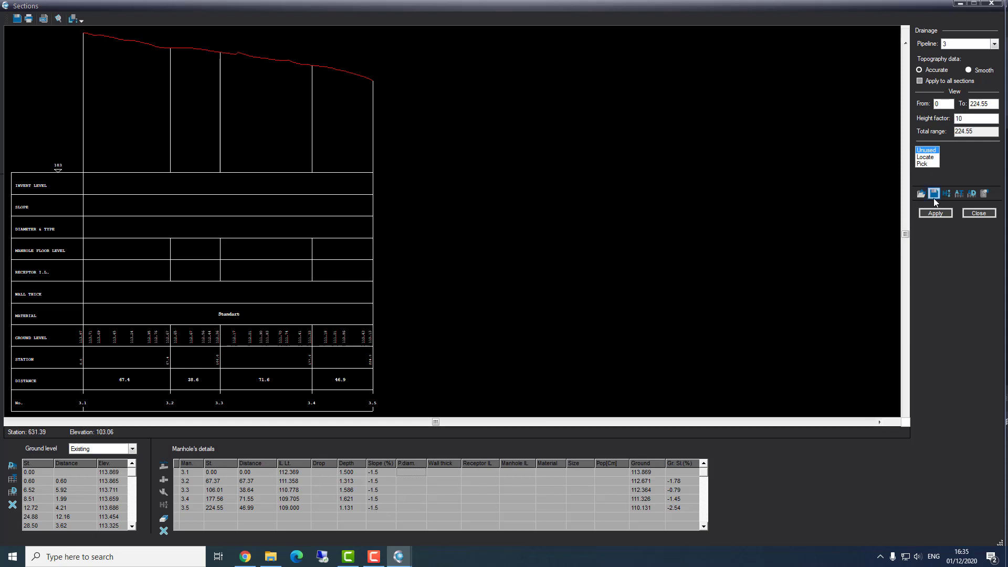
left_click(928, 213)
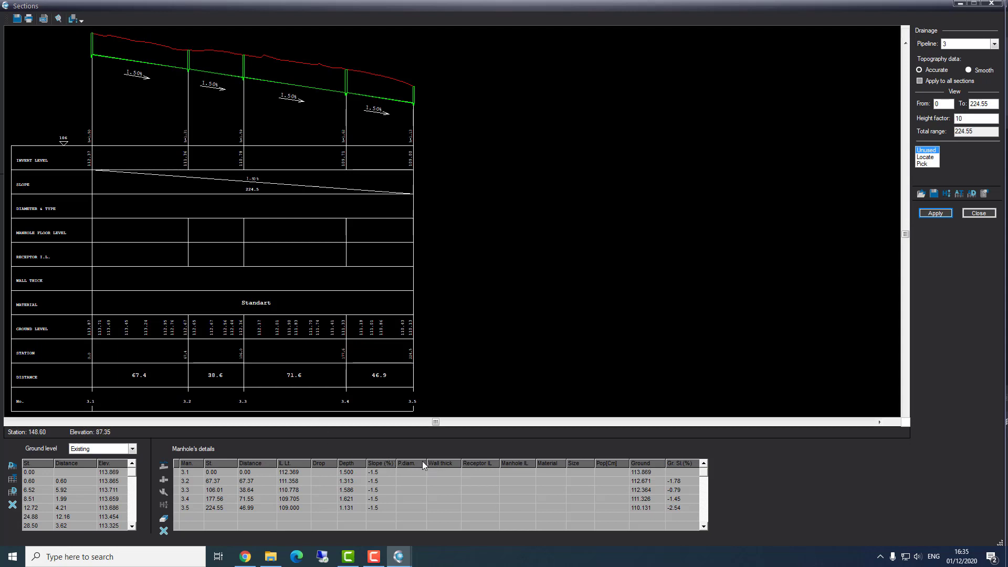
left_click(411, 471)
left_click(934, 217)
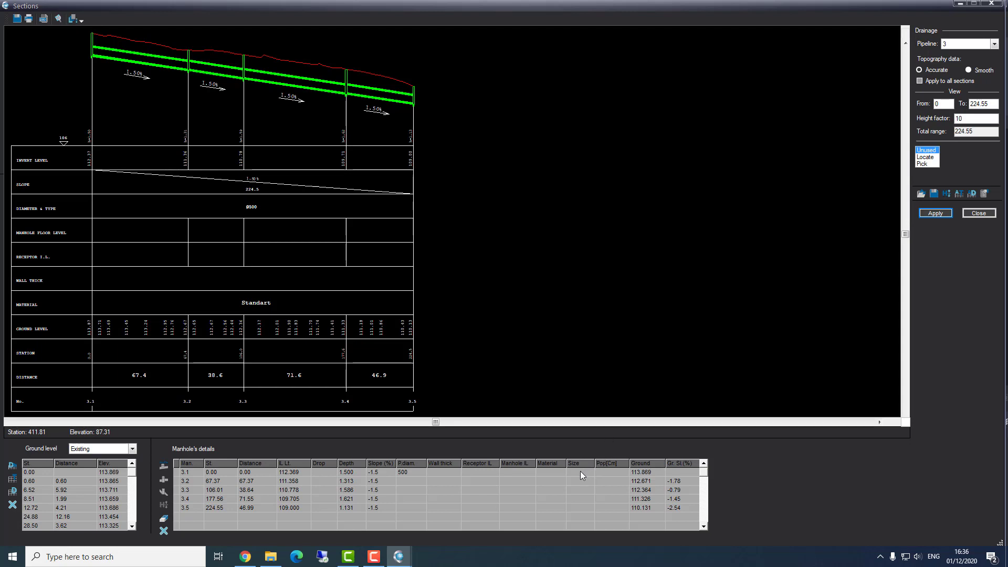
Step: Fill in size *150 for manholes 3.1 to 3.5 and update the drainage section
left_click_drag(580, 476, 580, 498)
left_click(574, 472)
left_click_drag(578, 477, 581, 497)
left_click(931, 214)
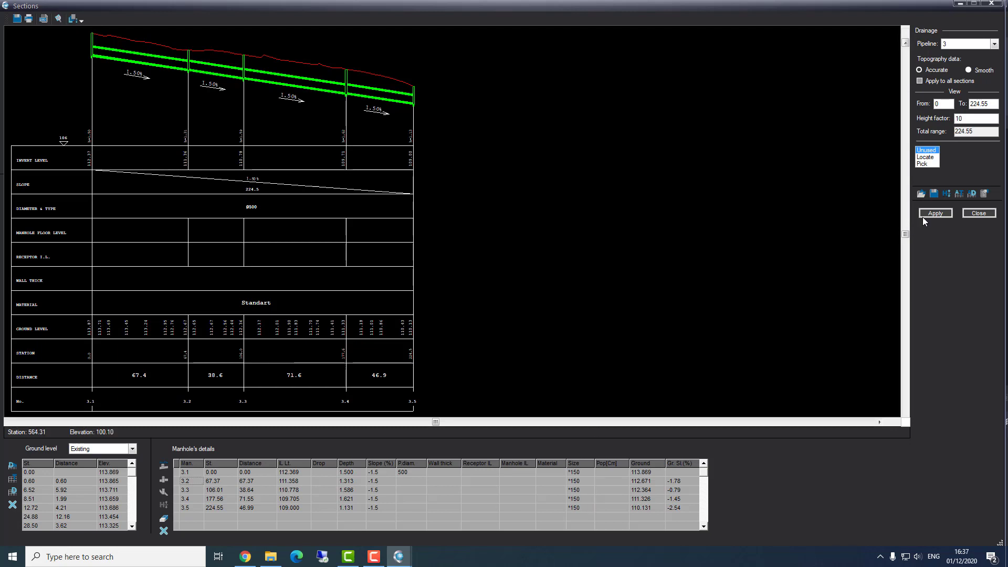
scroll(336, 122, "up", 1)
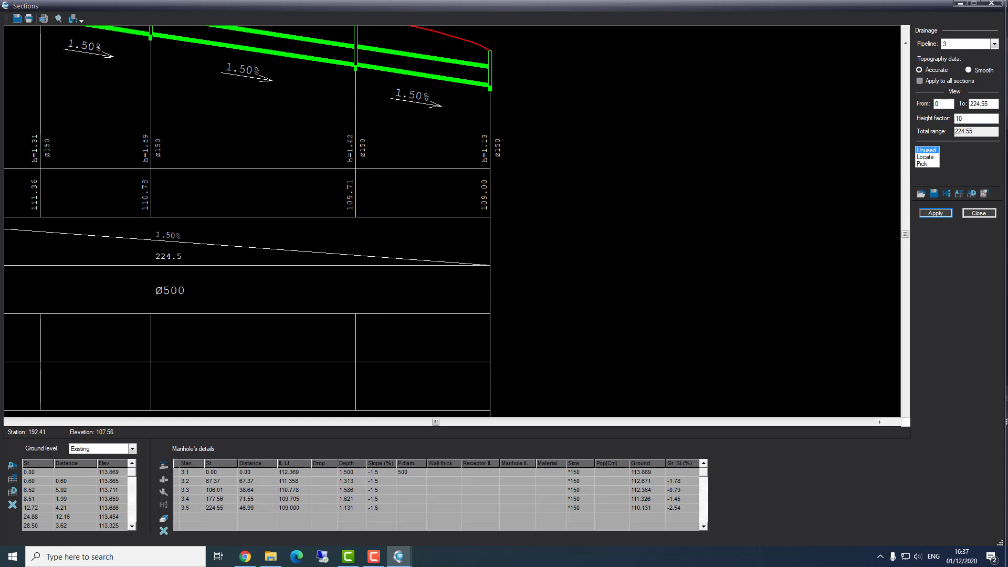
Step: Switch to water supply pipeline 2 and generate its longitudinal section
left_click(994, 44)
left_click(962, 59)
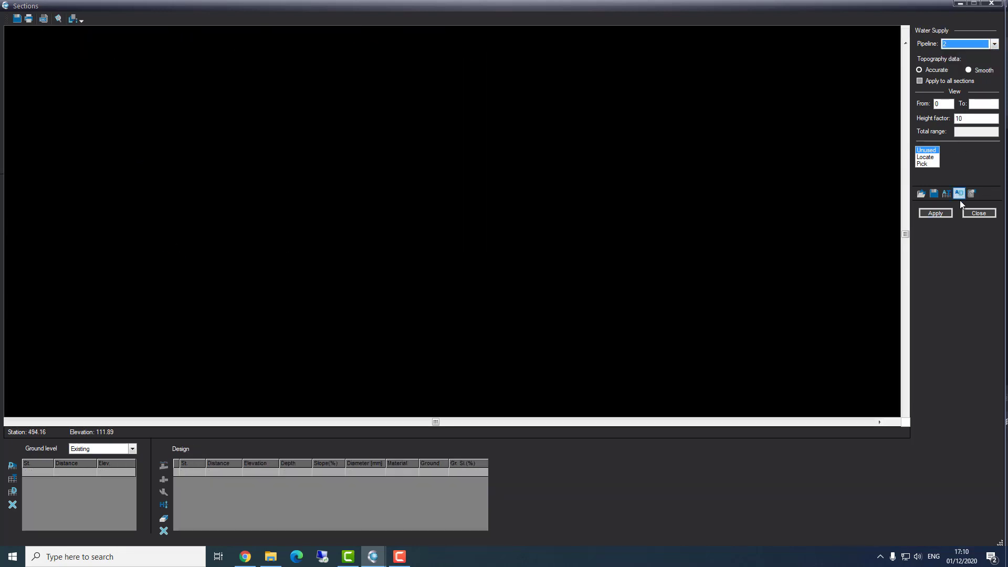
left_click(934, 213)
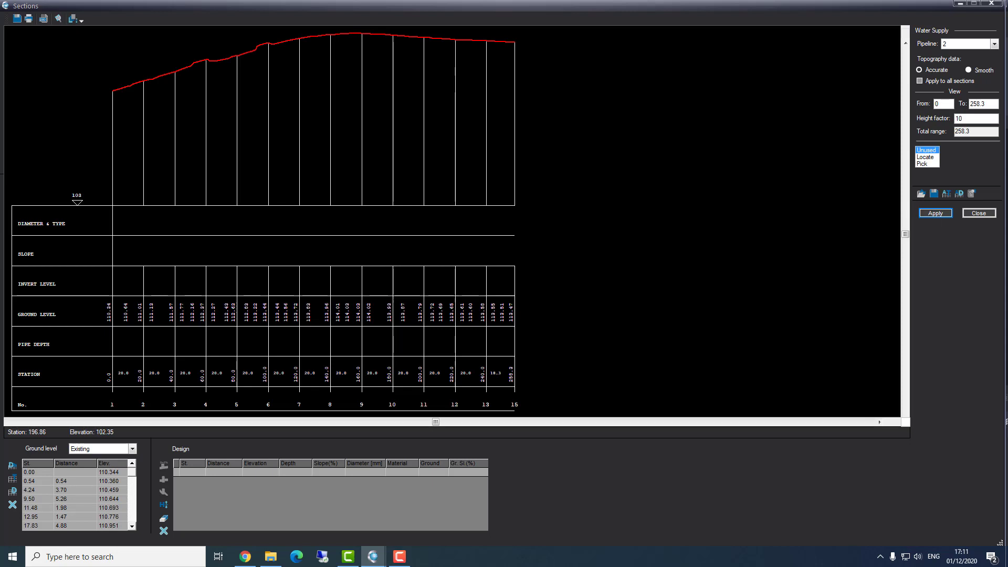
Step: Enable pipe division at every IP alongside the 20 m interval in the water supply section's options
left_click(972, 194)
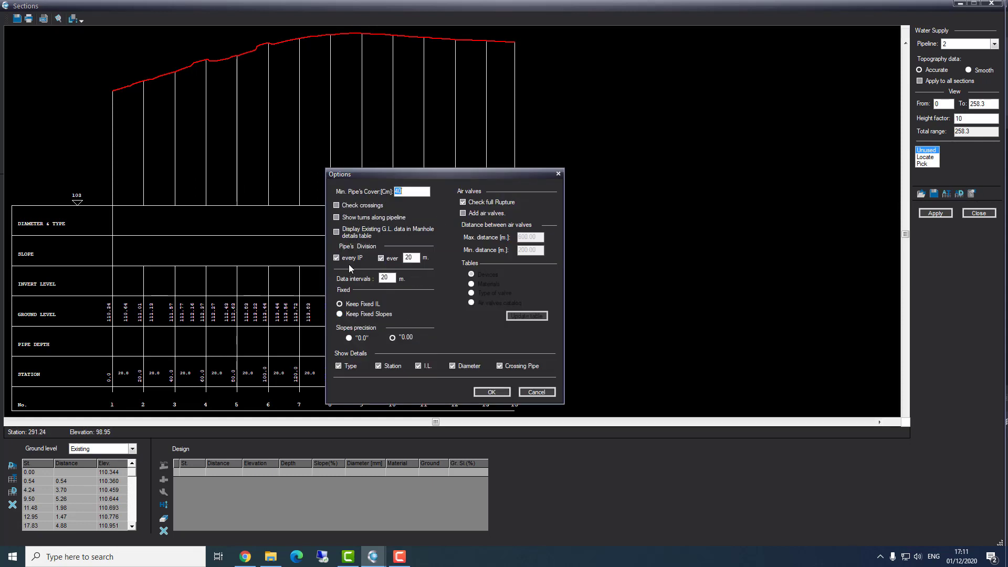
left_click(337, 259)
left_click(490, 392)
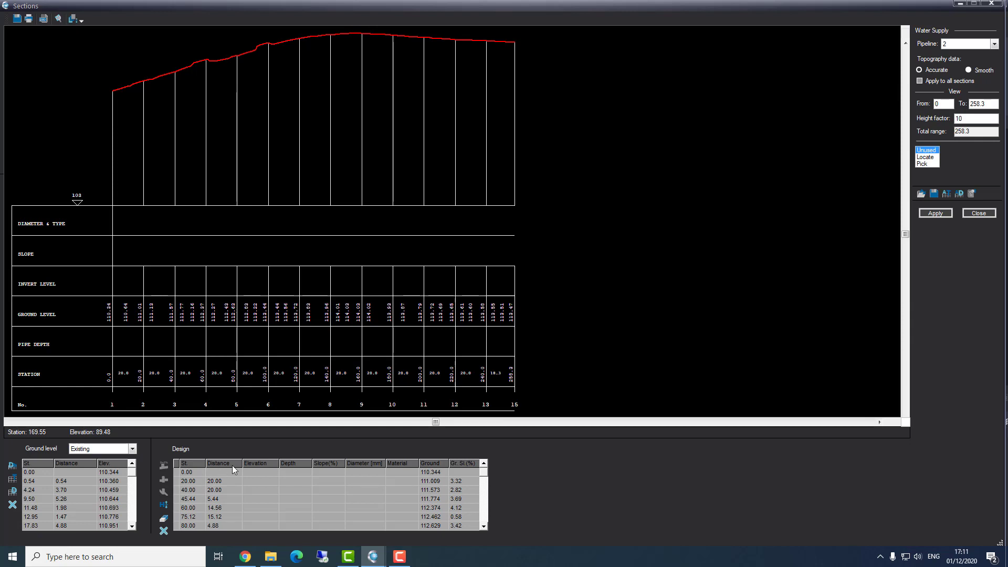
Step: Set the depth to 1.5 and the diameter to 400 mm for all water supply stations, and apply them to the section
left_click(288, 462)
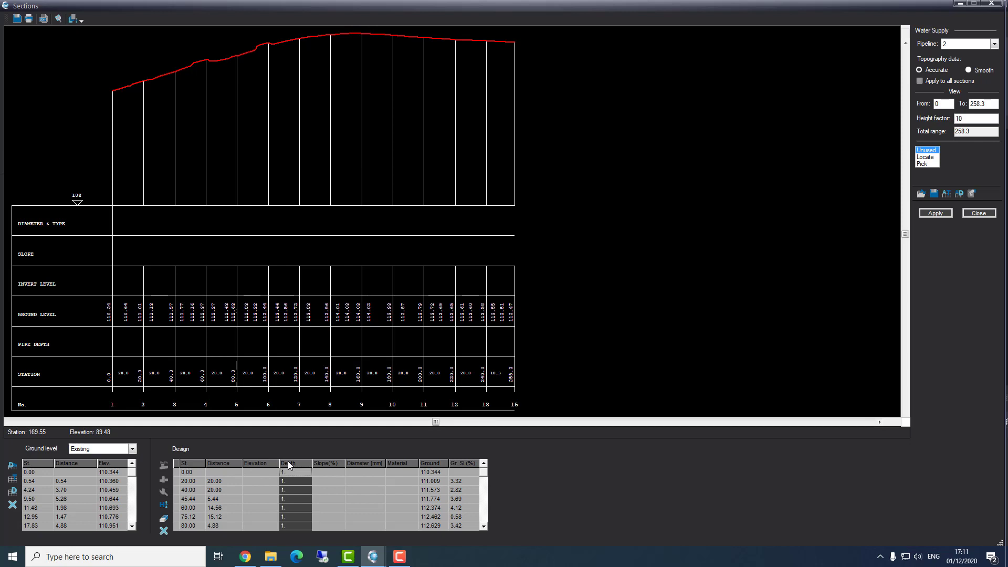
key("Return")
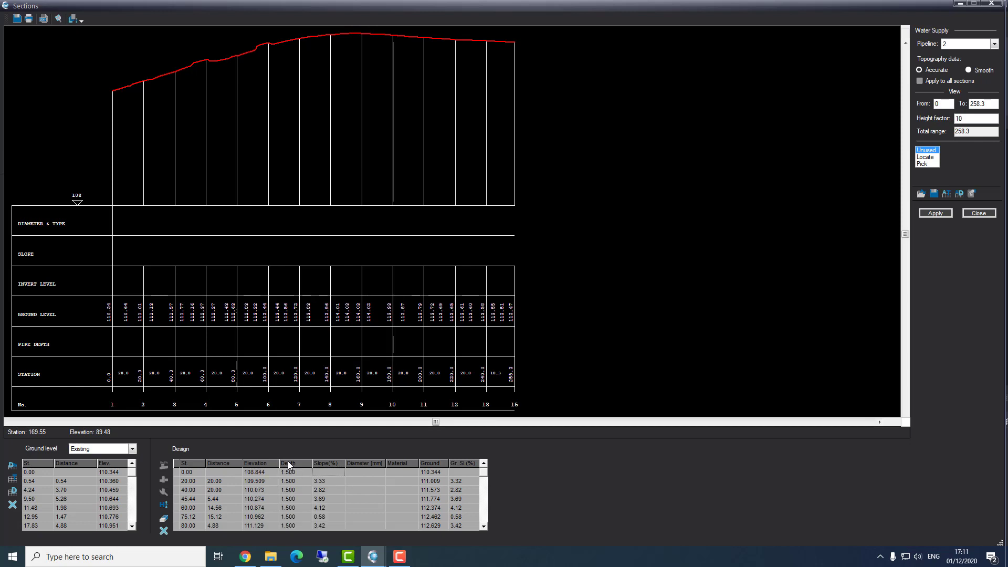
left_click(360, 464)
type("400")
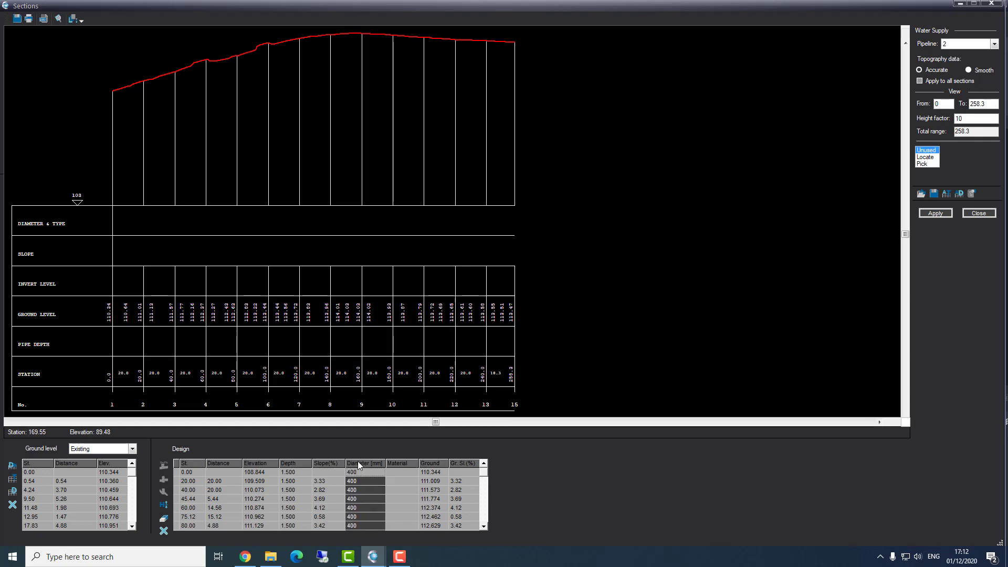
key("Return")
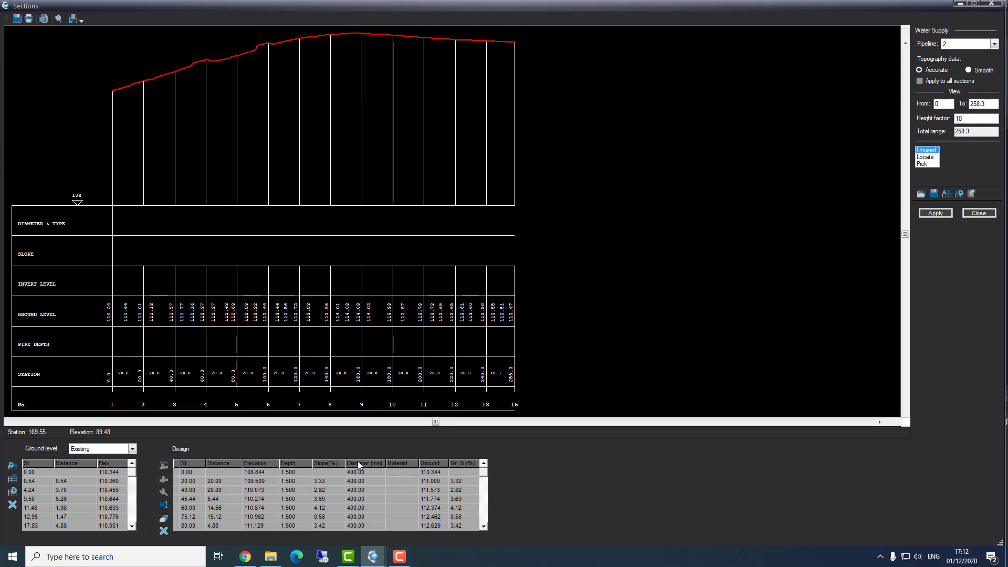
left_click(930, 215)
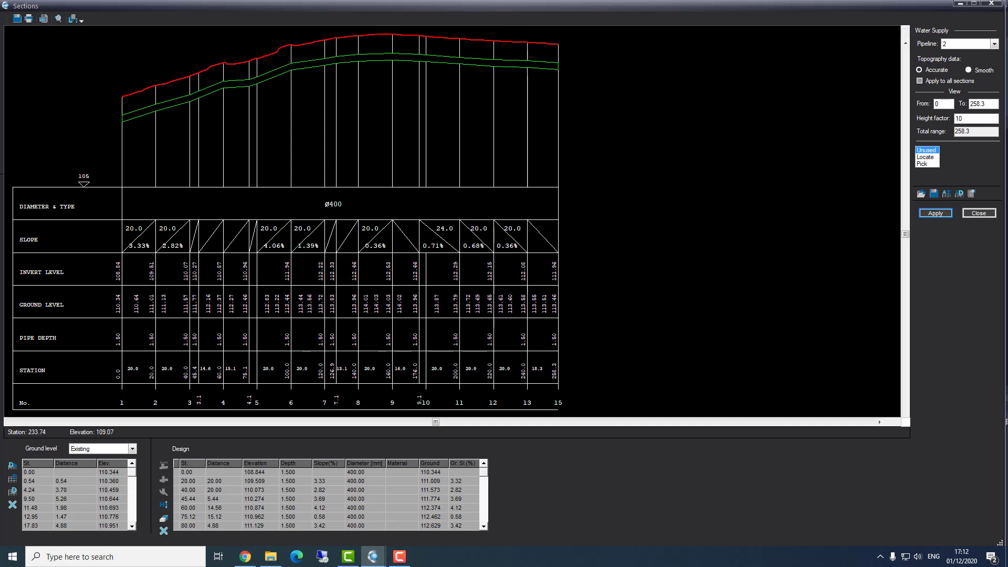
Step: Close the sections and draw the pipelines' layout on the site plan with water supply pipeline 2 selected
left_click(979, 213)
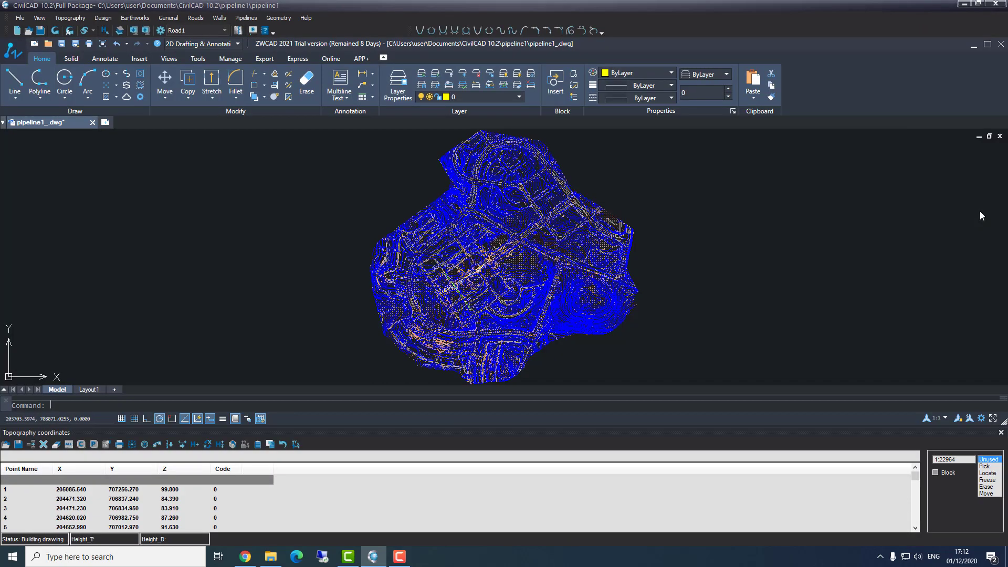
left_click(246, 18)
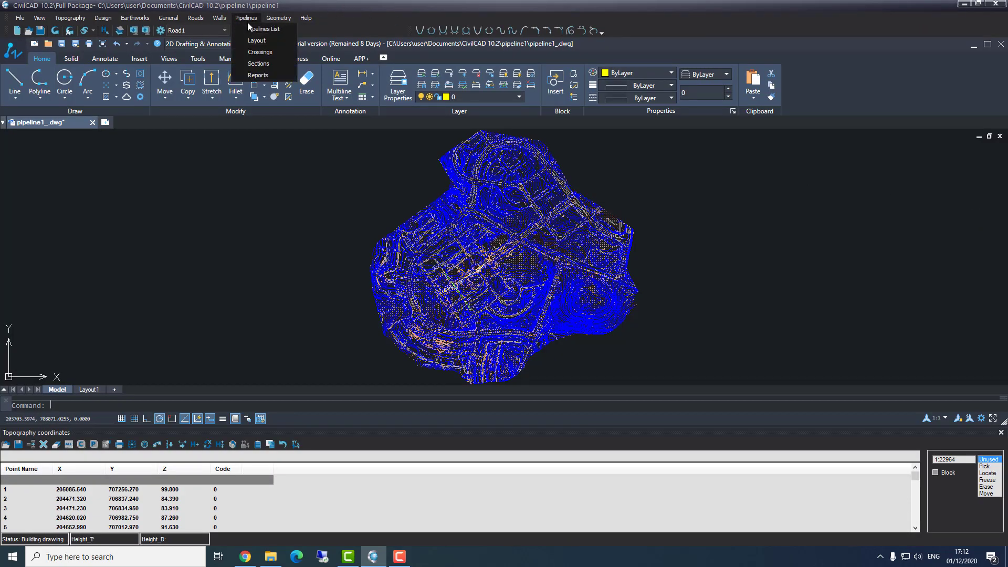
left_click(254, 43)
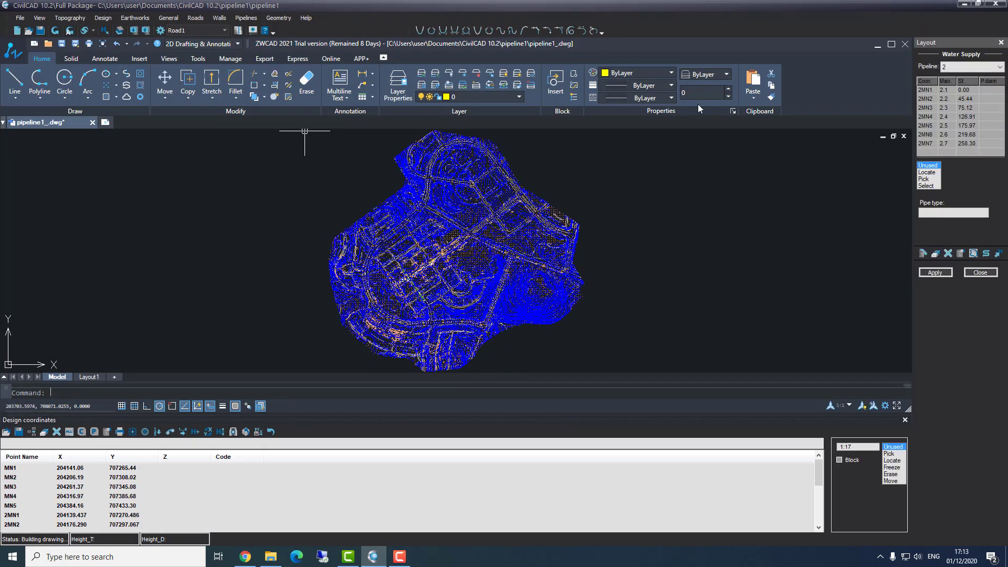
left_click(934, 272)
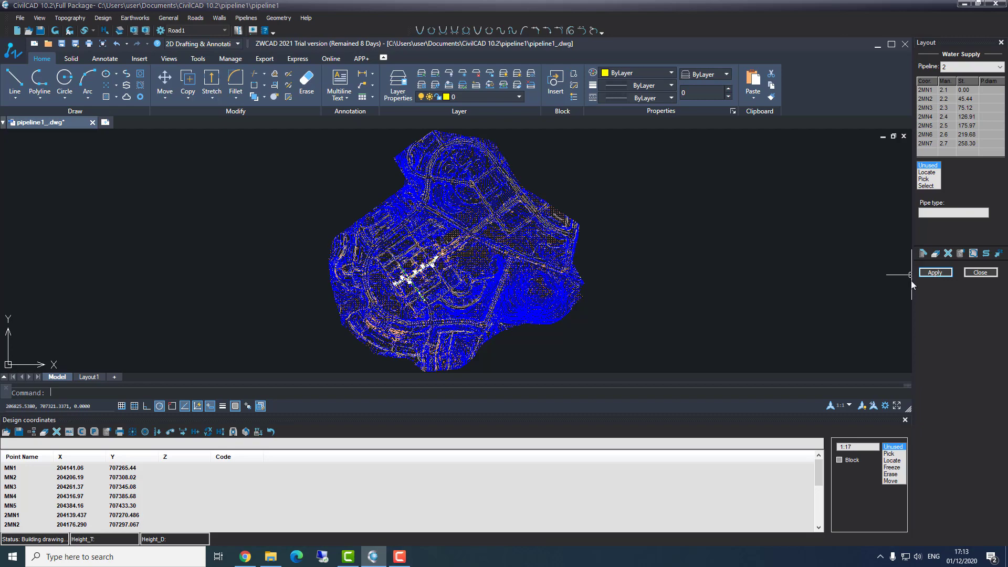
Step: Examine the pipeline labels, manhole 1.2 data and crossing annotations where the sewage, water supply and drainage lines meet
scroll(406, 282, "up", 10)
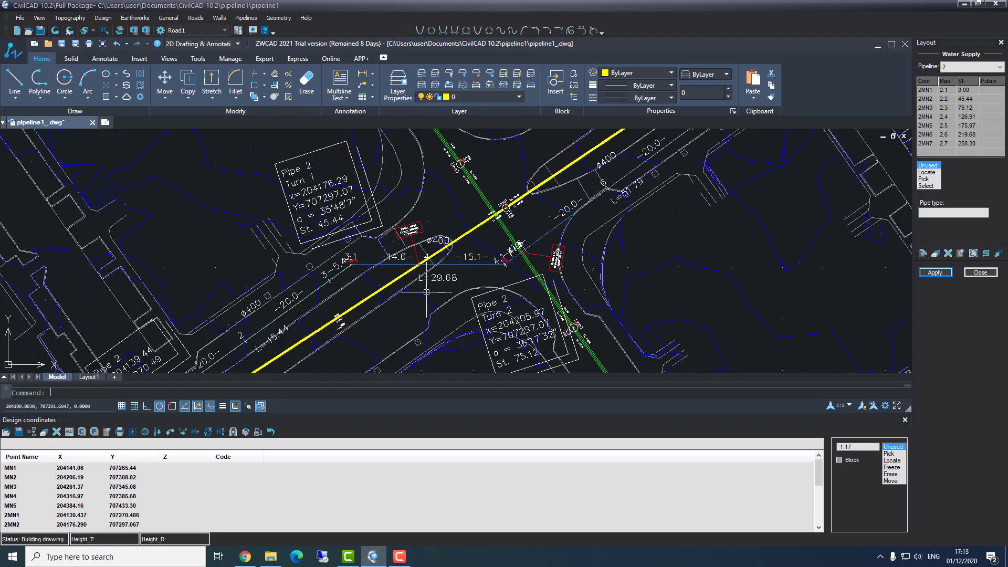
scroll(492, 209, "up", 3)
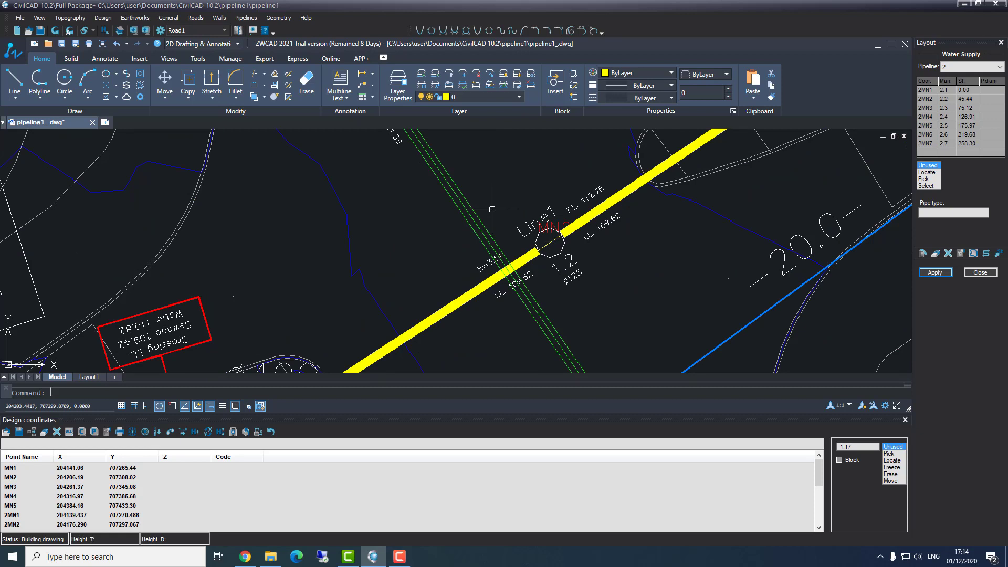
scroll(553, 251, "down", 2)
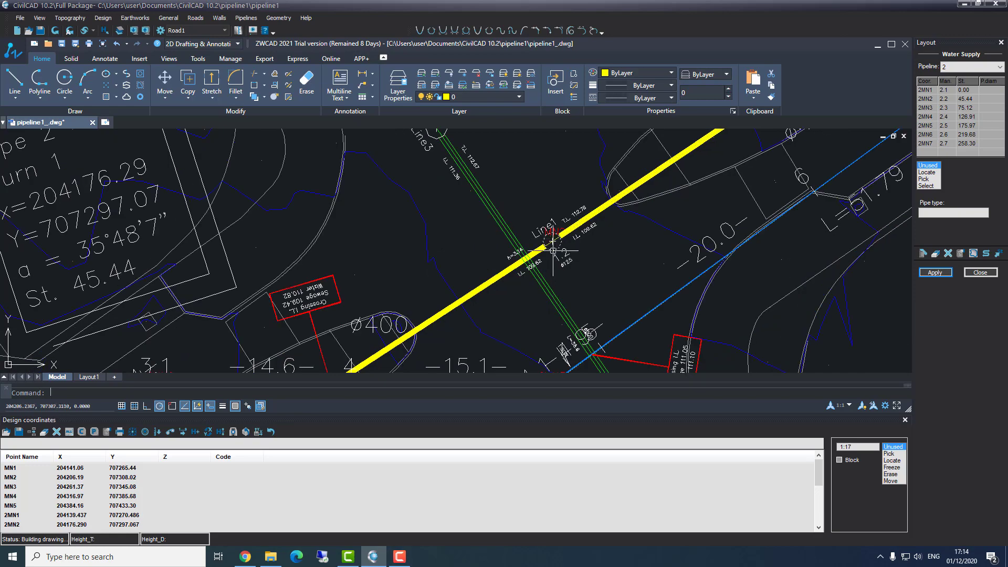
scroll(553, 250, "down", 3)
scroll(550, 260, "down", 3)
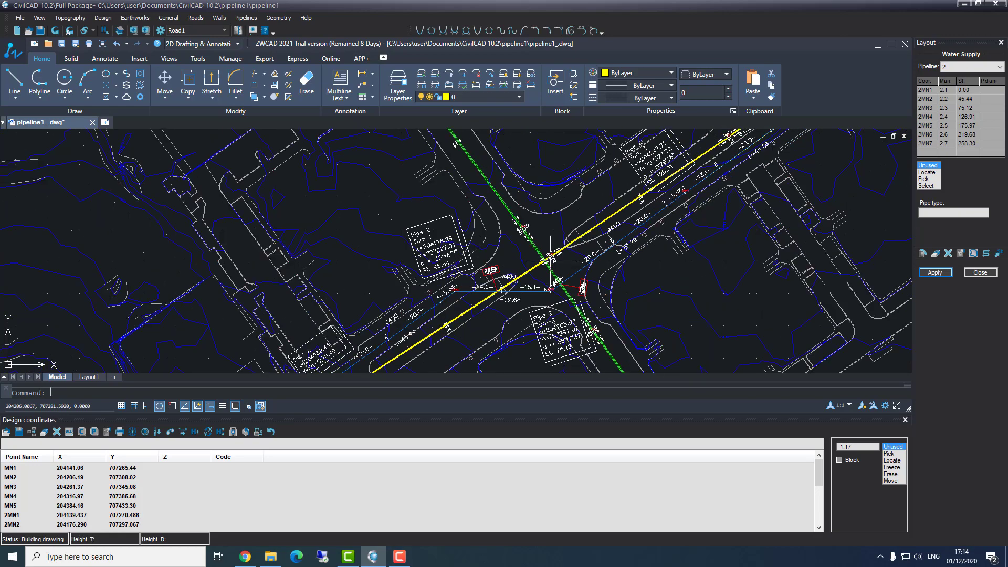
scroll(550, 260, "down", 2)
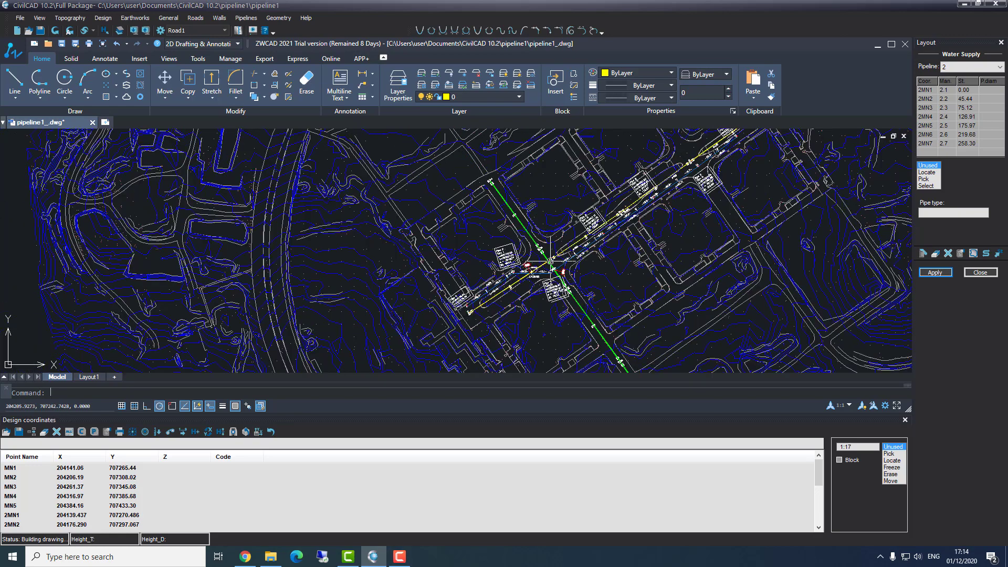